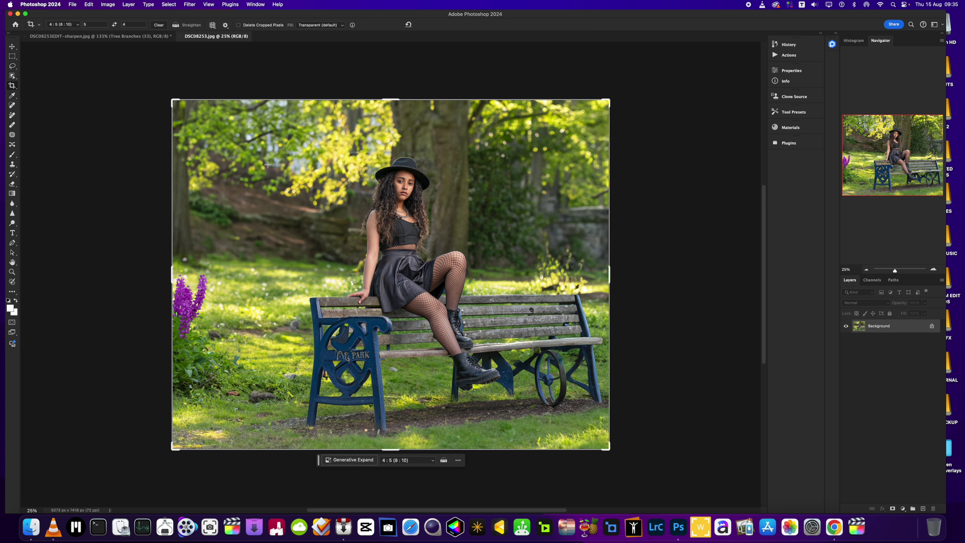
# Step: Compare the original DSC08253.jpg photo, then settle on the DSC08253EDIT-sharpen.jpg document
pyautogui.click(83, 36)
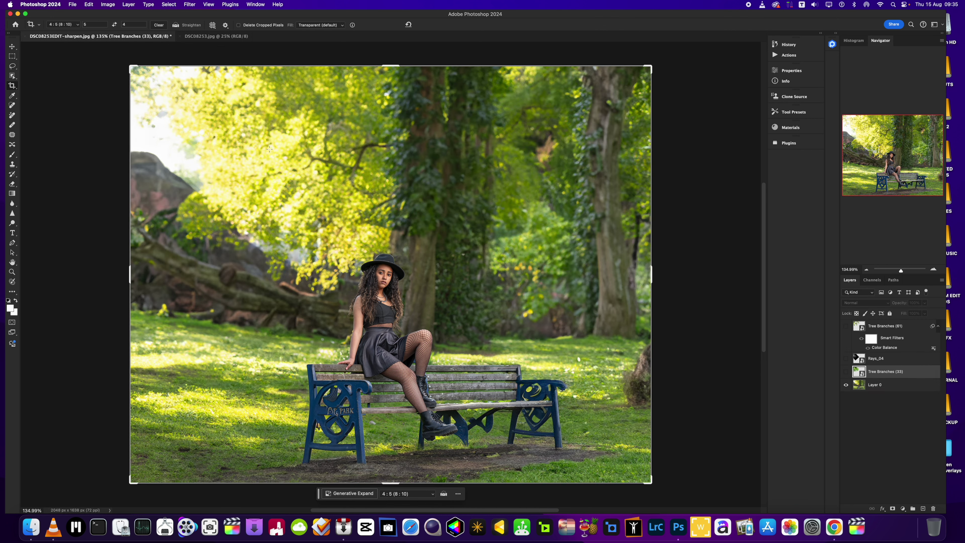
pyautogui.click(235, 38)
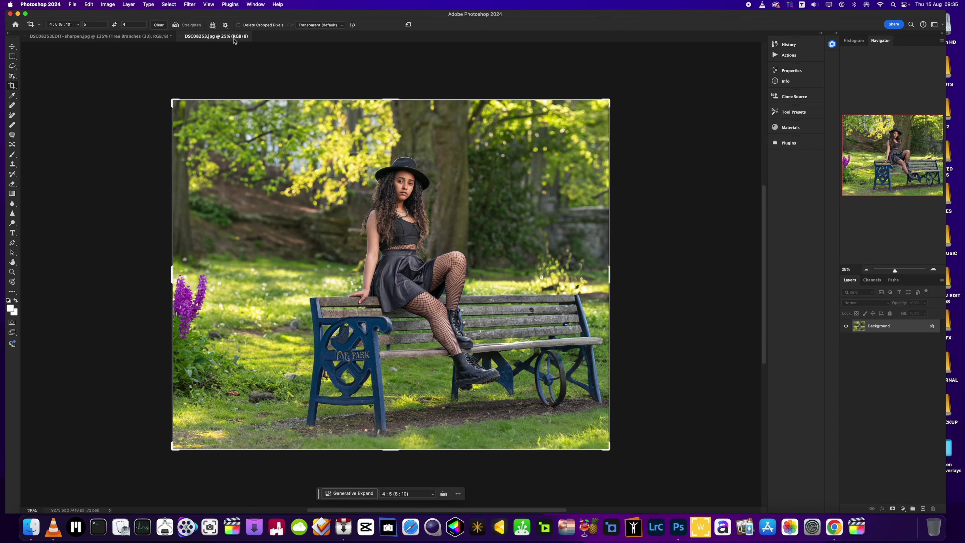
pyautogui.click(109, 37)
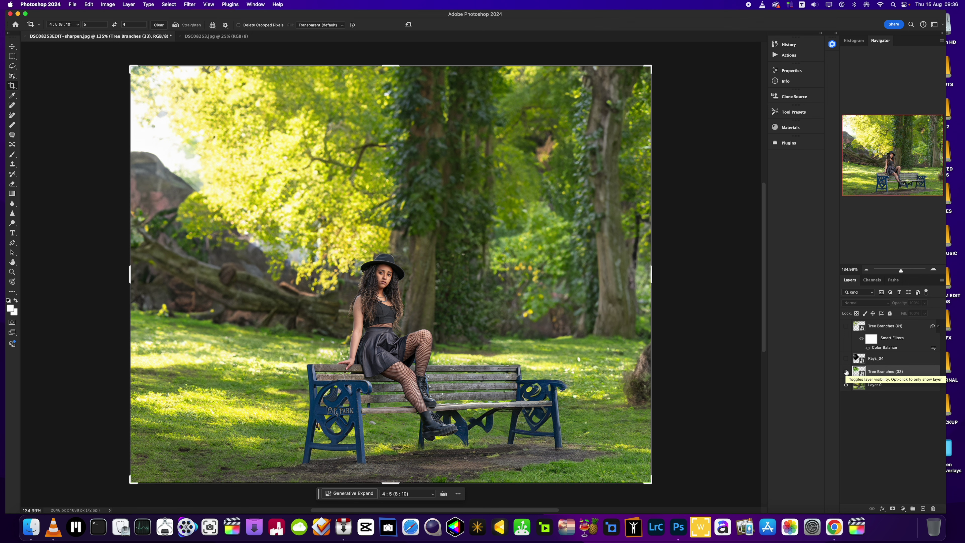
# Step: Show the Tree Branches (33) overlay and soften it with a 1.0-pixel Gaussian Blur
pyautogui.click(846, 372)
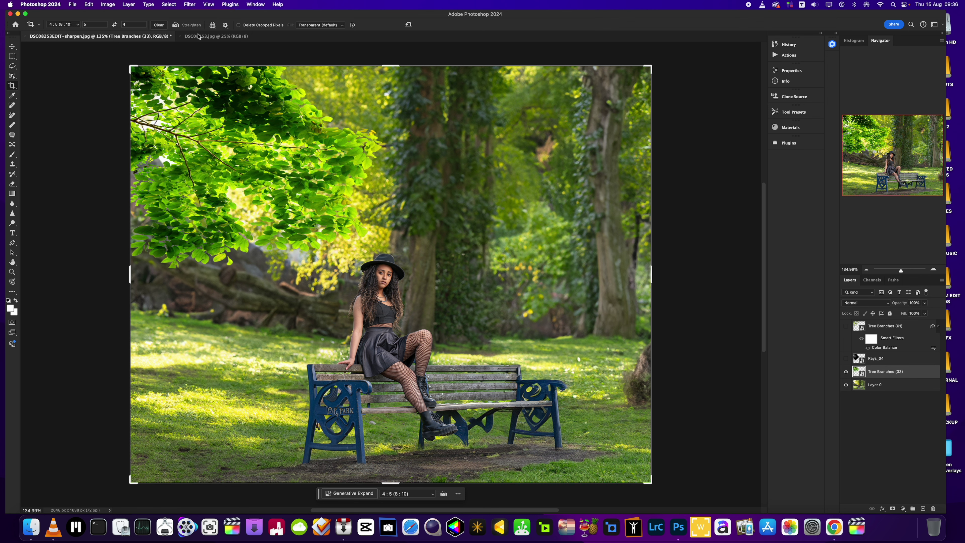
pyautogui.click(189, 5)
pyautogui.moveTo(221, 102)
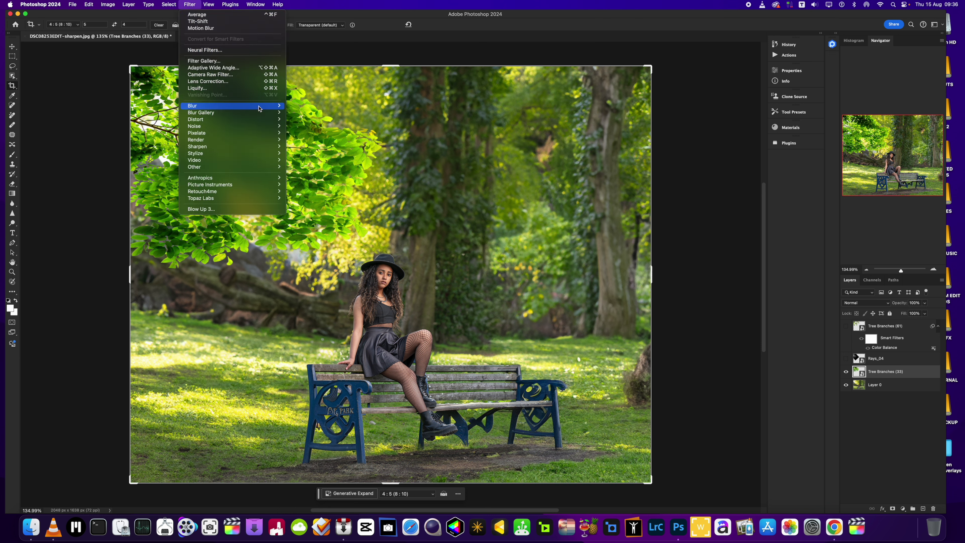
pyautogui.click(310, 132)
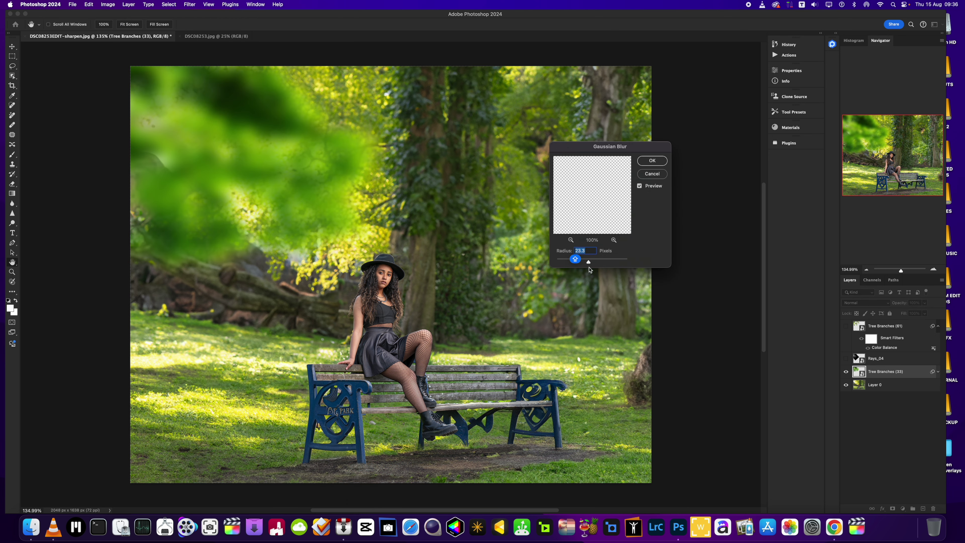
pyautogui.moveTo(588, 262); pyautogui.dragTo(559, 264)
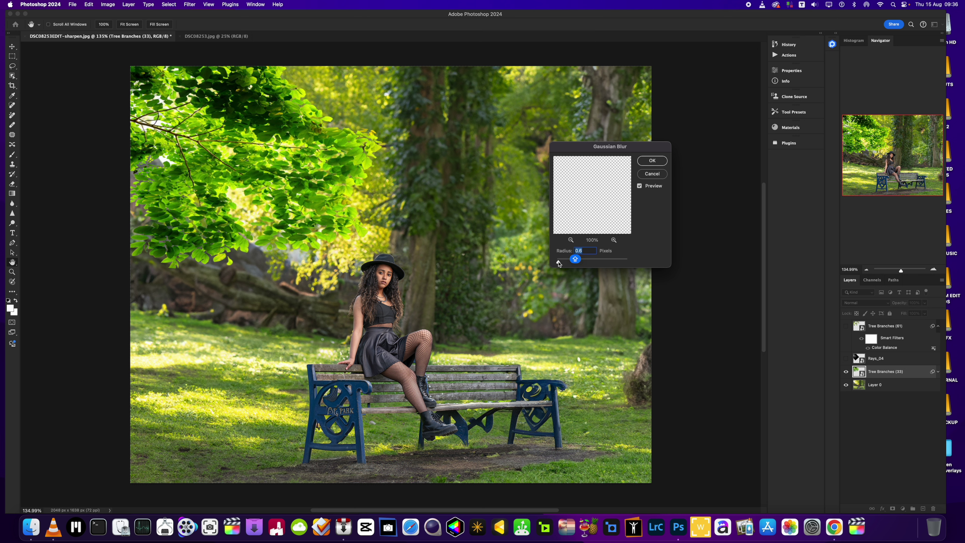
pyautogui.moveTo(559, 264); pyautogui.dragTo(559, 264)
pyautogui.click(652, 161)
pyautogui.press('c')
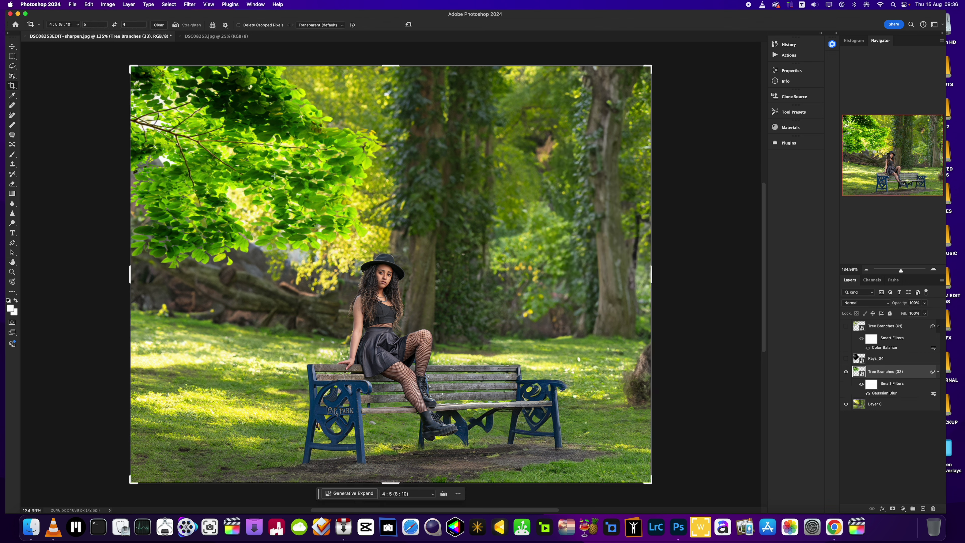
# Step: Turn on the Rays_04 light rays and Tree Branches (61) foreground leaf layers
pyautogui.click(846, 359)
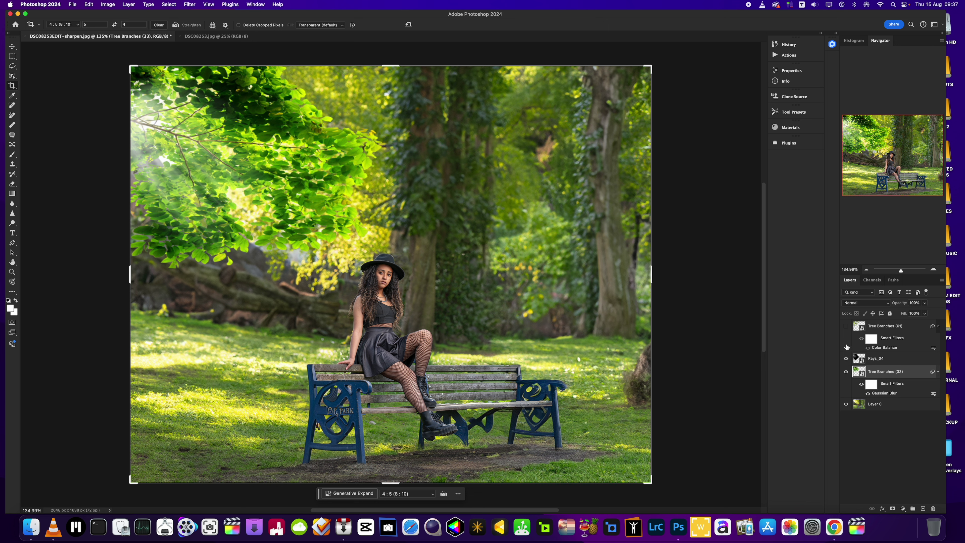
pyautogui.click(846, 327)
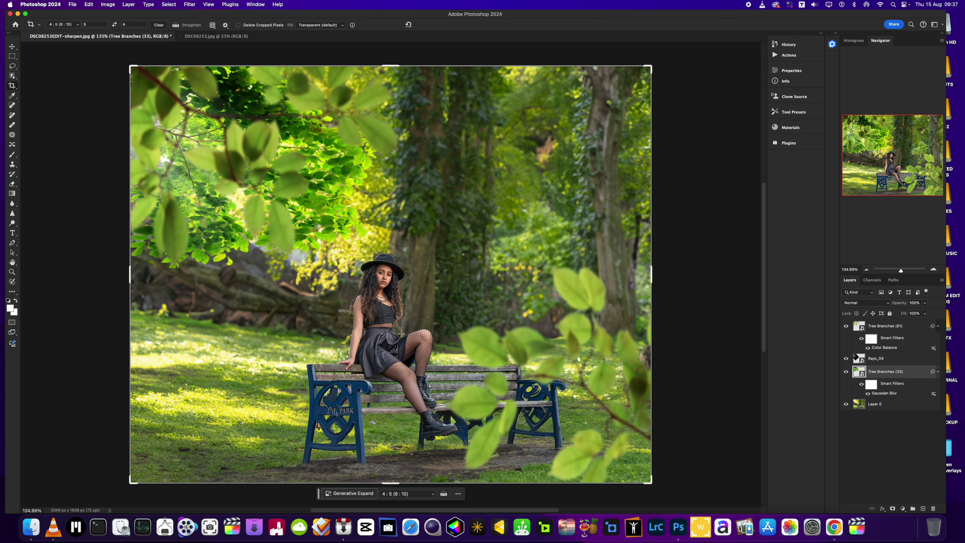
# Step: Flatten to a single Background layer and send the image to Anthropics PortraitPro
pyautogui.click(129, 4)
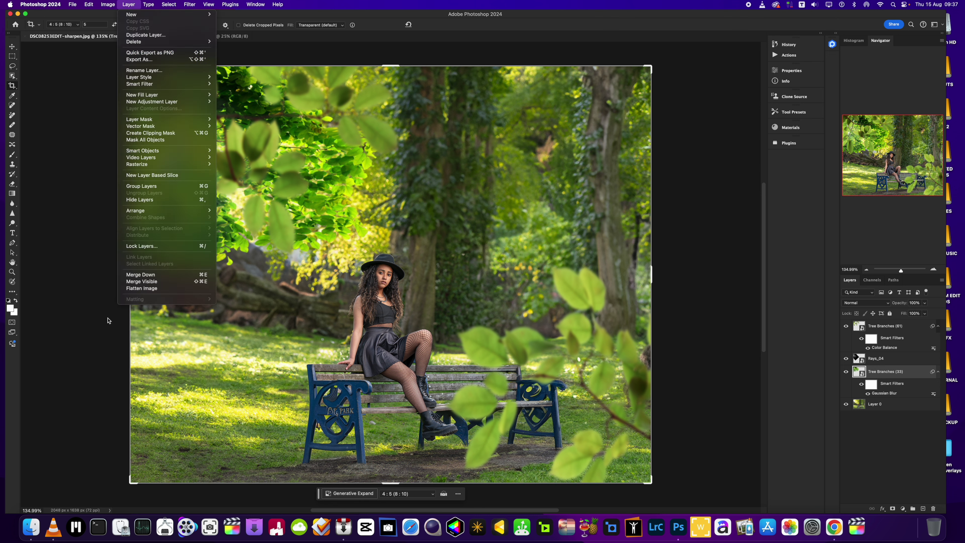
pyautogui.click(139, 301)
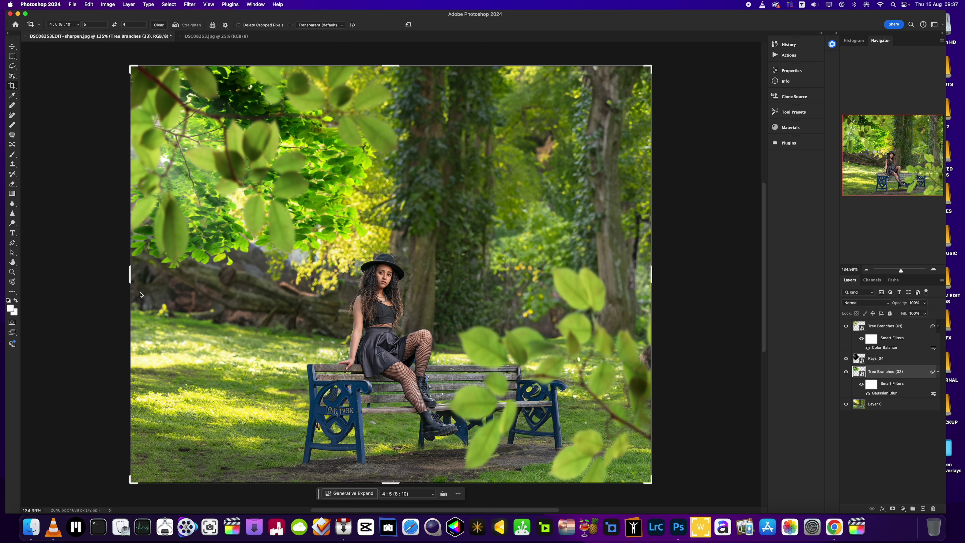
pyautogui.click(167, 5)
pyautogui.moveTo(147, 6)
pyautogui.moveTo(186, 6)
pyautogui.moveTo(266, 184)
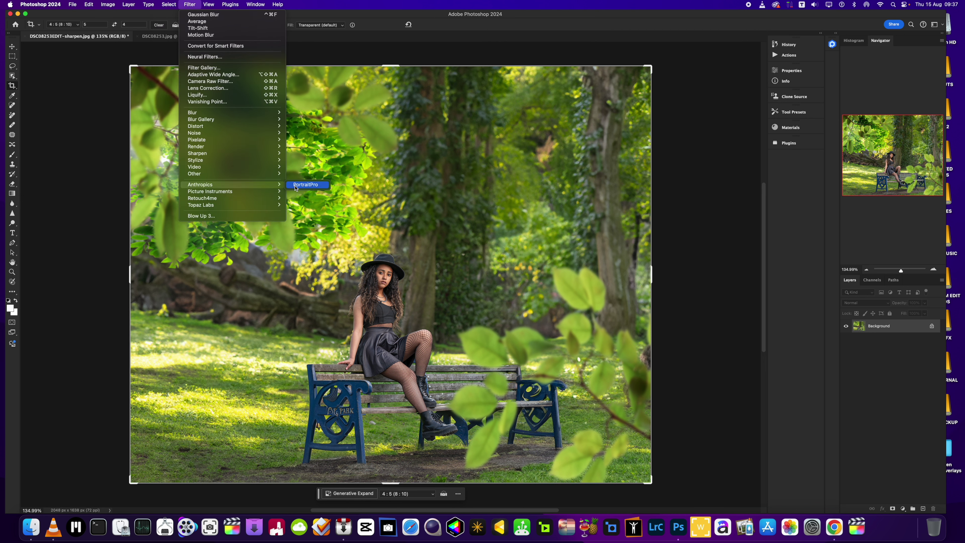
pyautogui.click(308, 185)
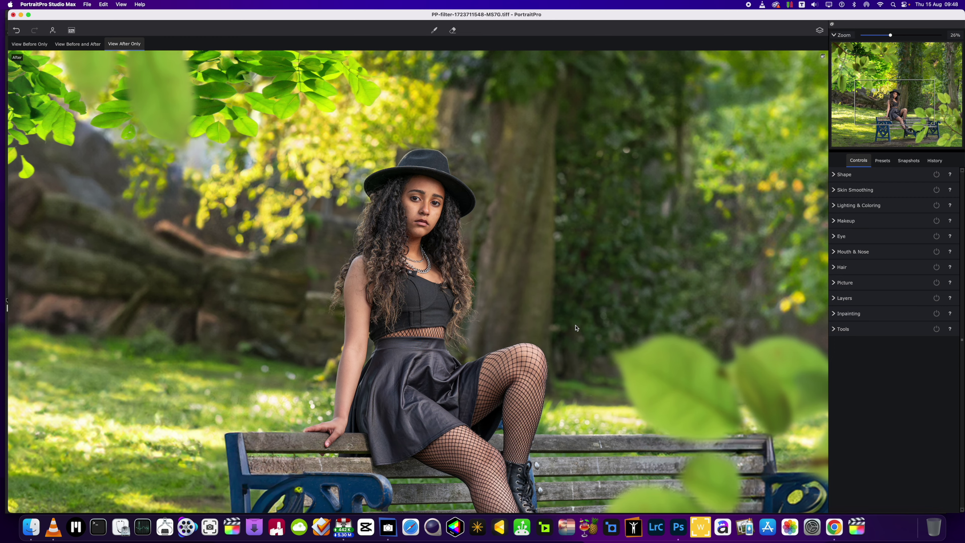
# Step: Zoom in and out on the park-bench photo to inspect it after face detection
pyautogui.scroll(-3, 584, 326)
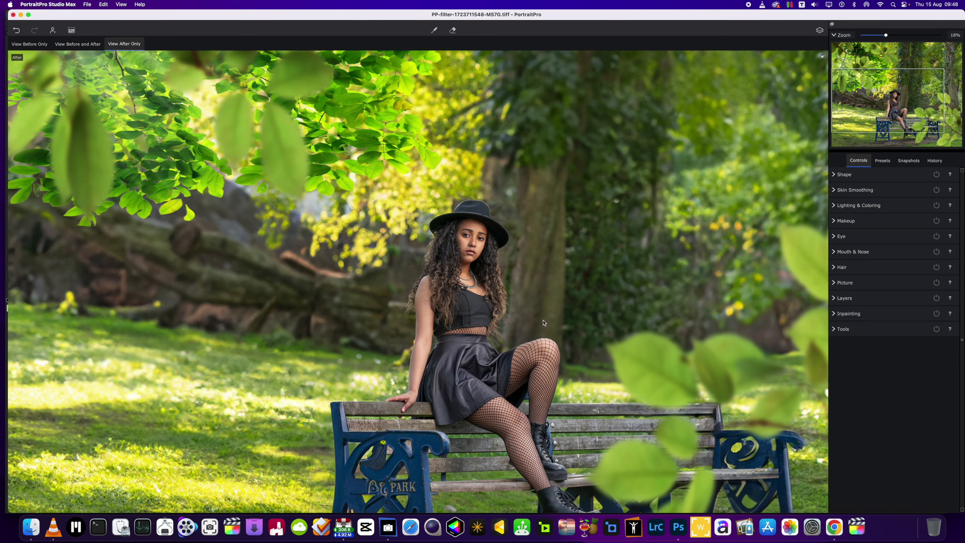
pyautogui.scroll(-2, 543, 323)
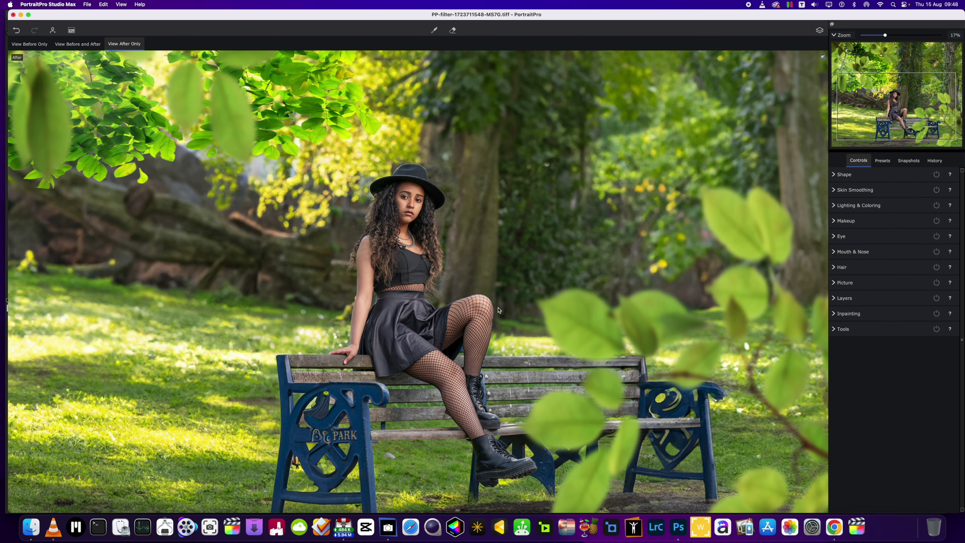
pyautogui.scroll(-2, 616, 294)
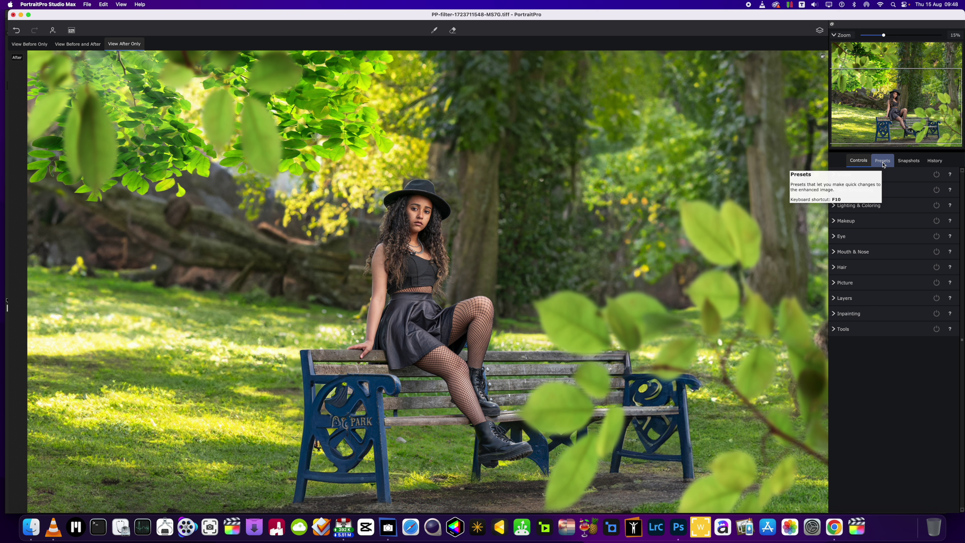
pyautogui.scroll(2, 414, 242)
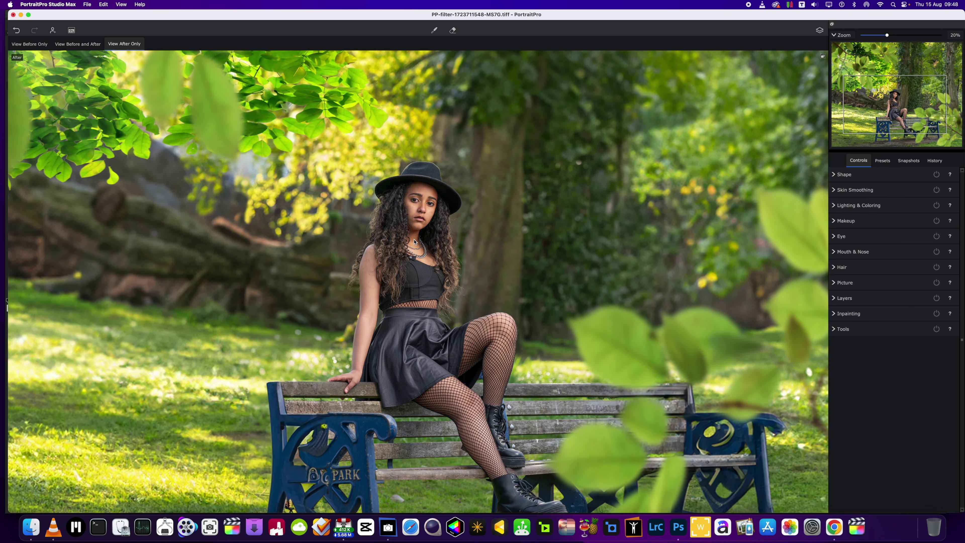
pyautogui.scroll(-1, 414, 241)
pyautogui.scroll(-2, 413, 239)
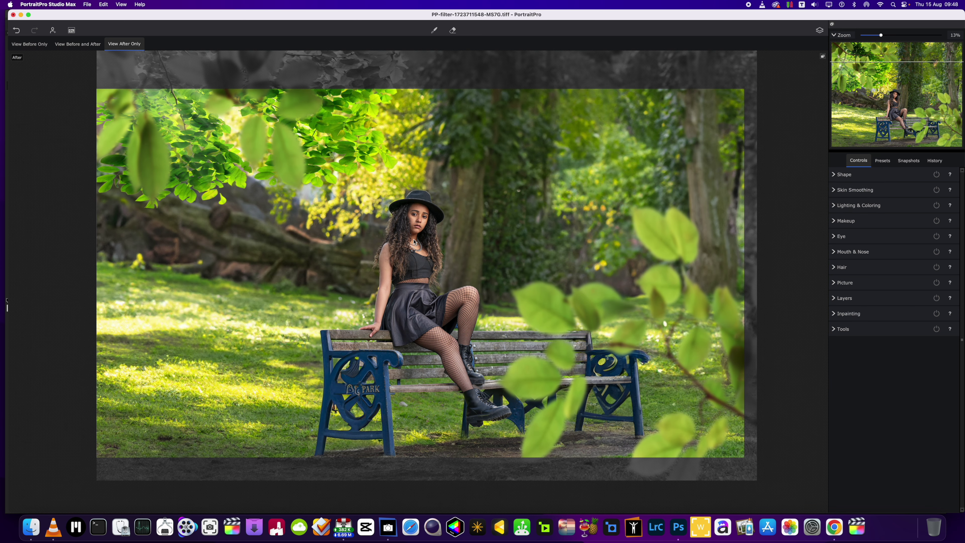
pyautogui.scroll(-1, 413, 240)
pyautogui.scroll(3, 412, 239)
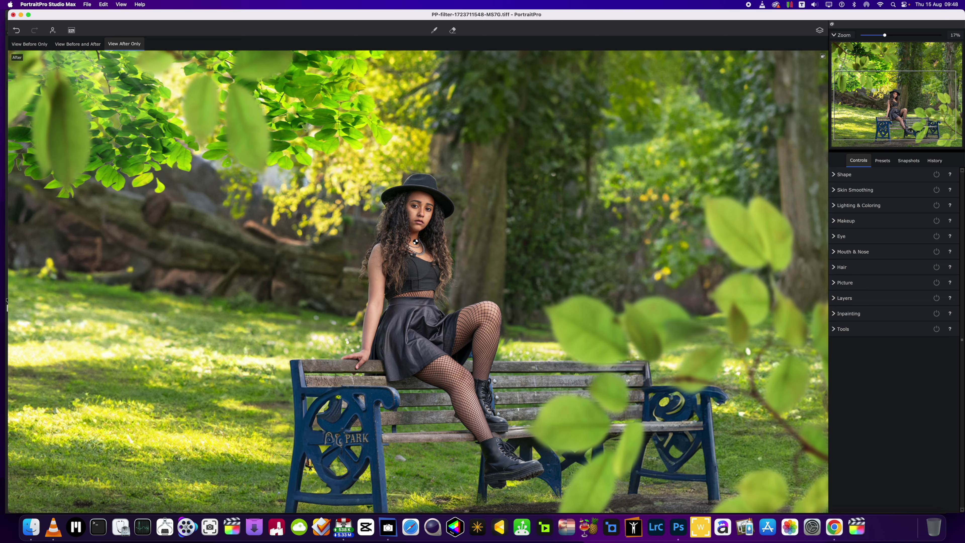
pyautogui.scroll(-2, 414, 241)
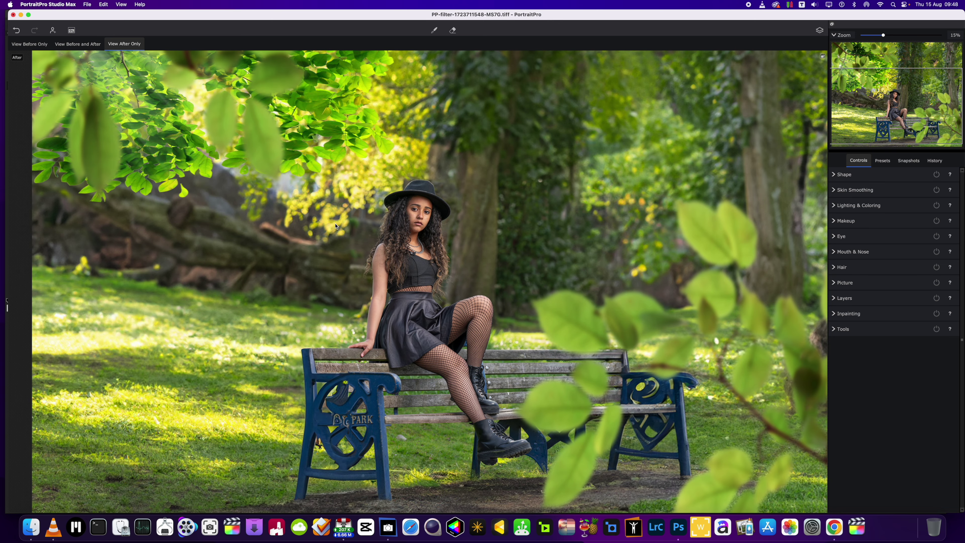
# Step: Widen the model's left eye to about 39 with Shape > Eye Widening's Widen Left slider
pyautogui.click(834, 175)
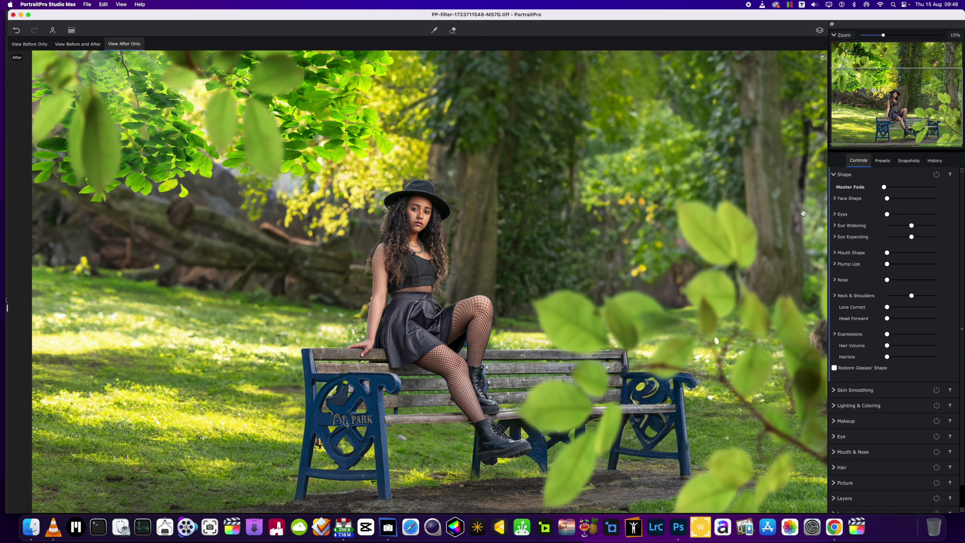
pyautogui.scroll(1, 425, 232)
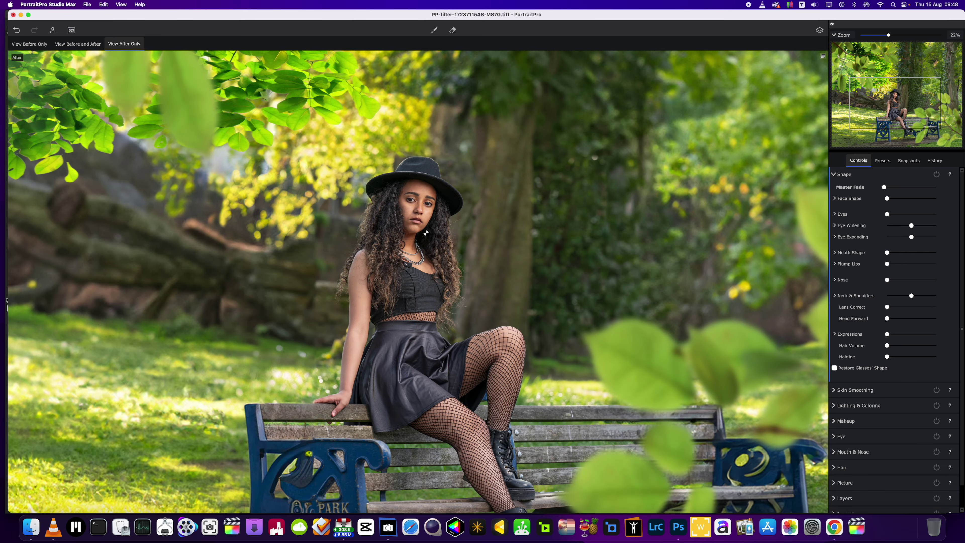
pyautogui.scroll(3, 423, 230)
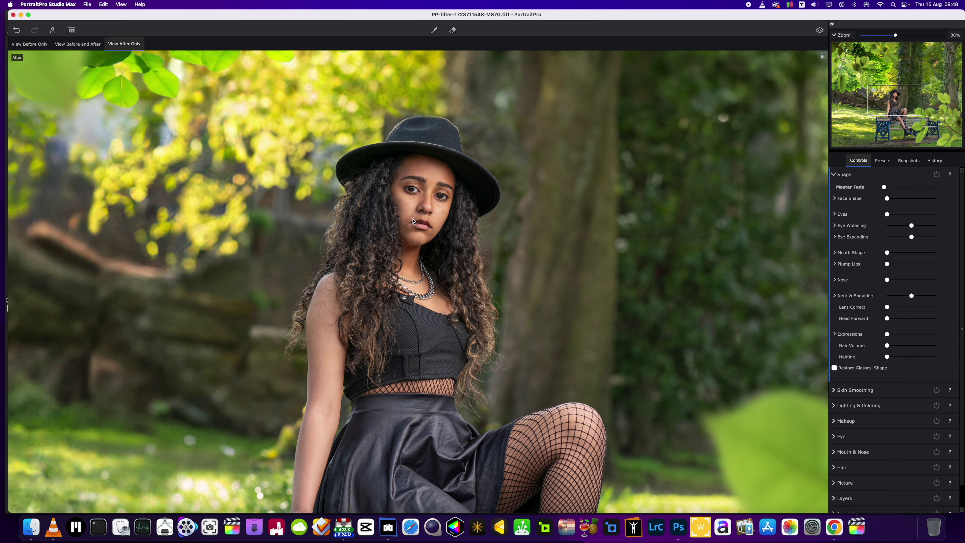
pyautogui.scroll(1, 663, 237)
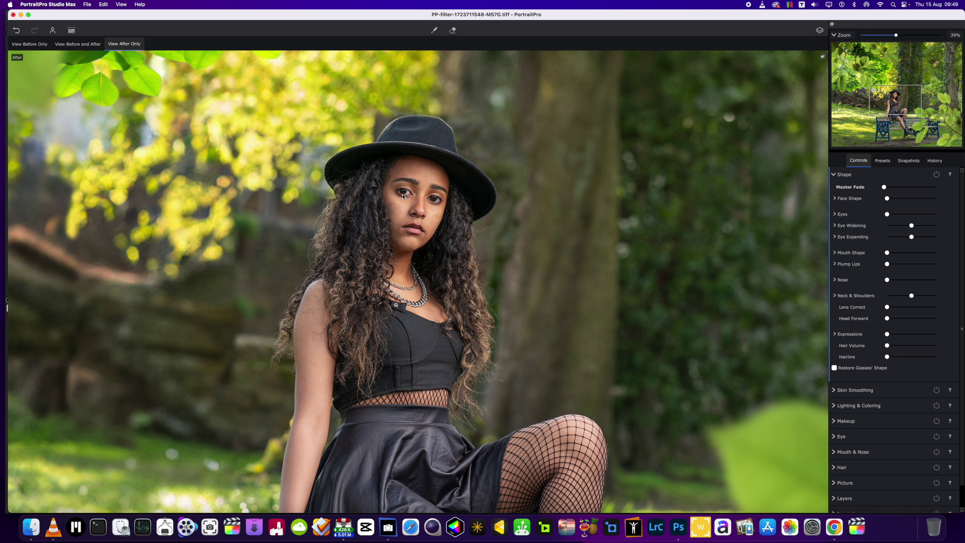
pyautogui.scroll(-1, 403, 197)
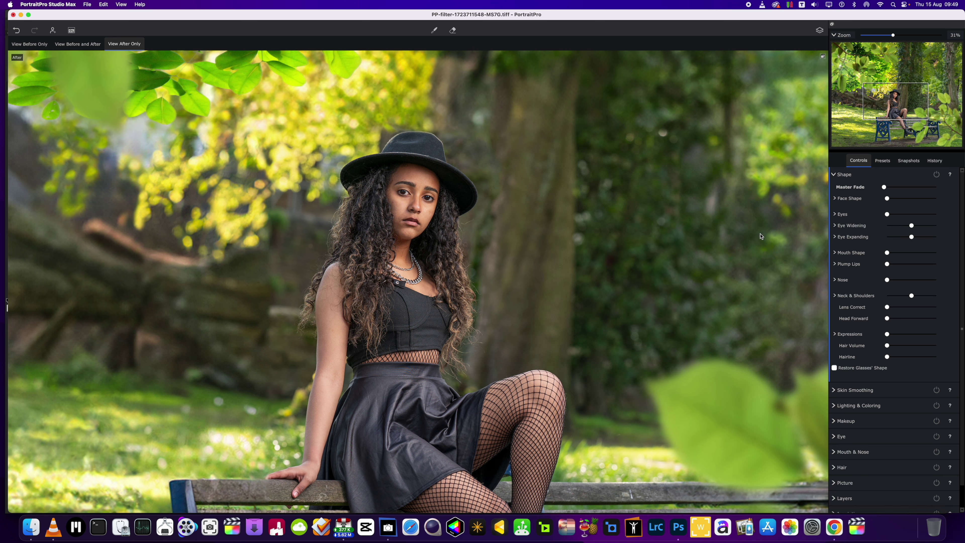
pyautogui.click(847, 226)
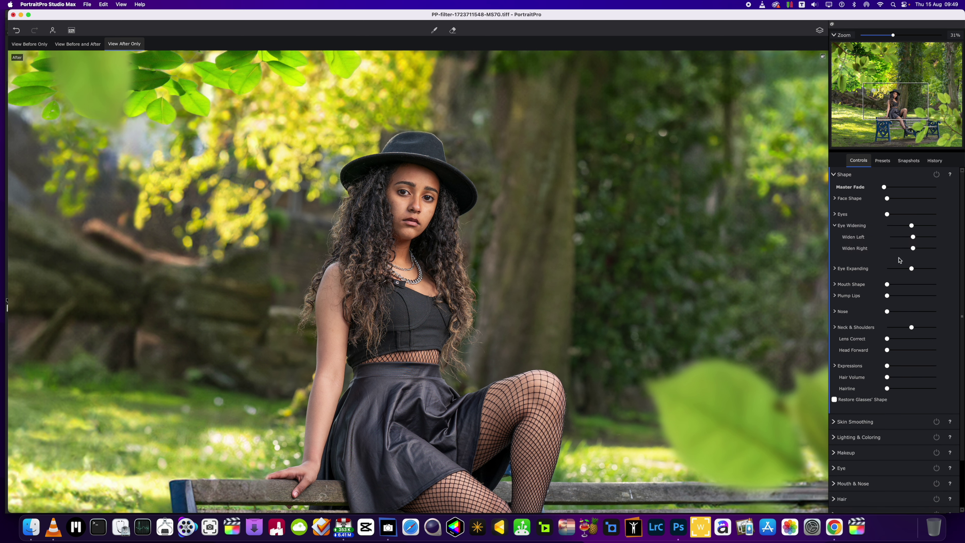
pyautogui.moveTo(914, 239)
pyautogui.mouseDown()
pyautogui.moveTo(937, 241)
pyautogui.moveTo(924, 244)
pyautogui.mouseUp()
pyautogui.scroll(3, 413, 214)
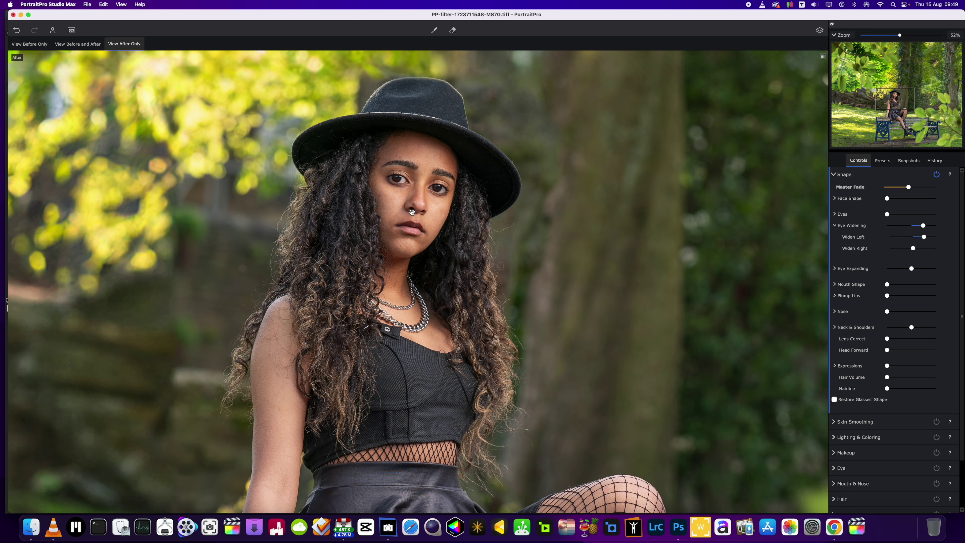
pyautogui.scroll(-3, 413, 214)
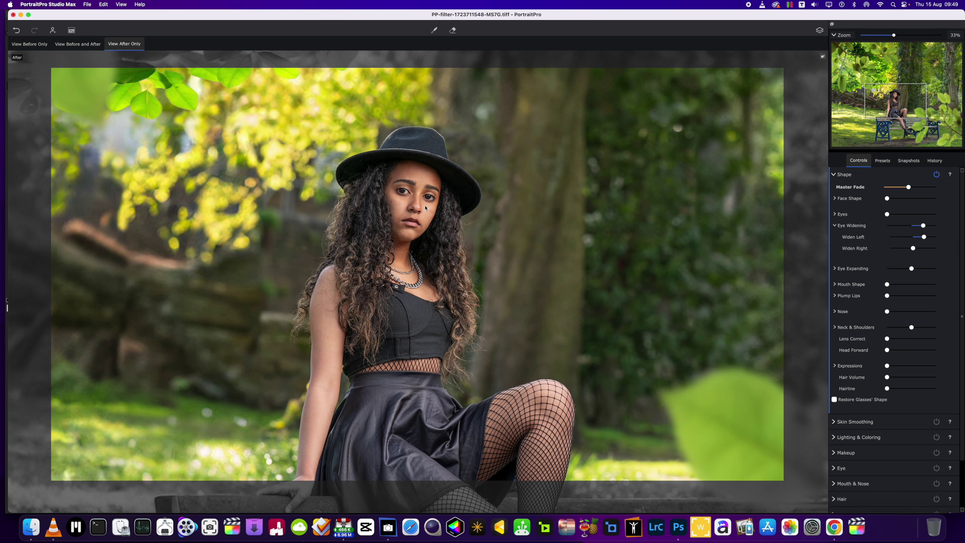
pyautogui.scroll(-2, 414, 212)
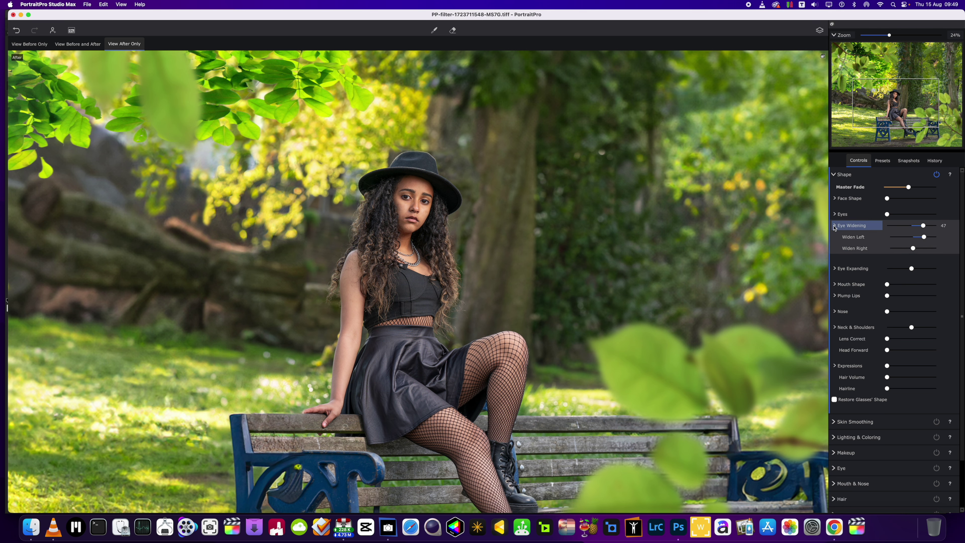
# Step: Set Head Forward to about 57 and ease Lens Correct down slightly under Neck & Shoulders
pyautogui.click(835, 226)
pyautogui.scroll(2, 397, 231)
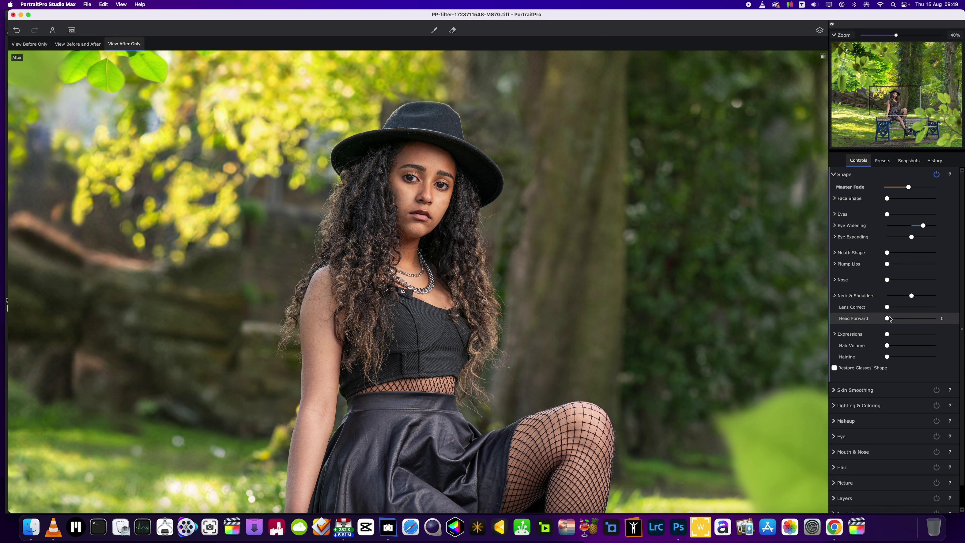
pyautogui.moveTo(888, 319); pyautogui.dragTo(937, 309)
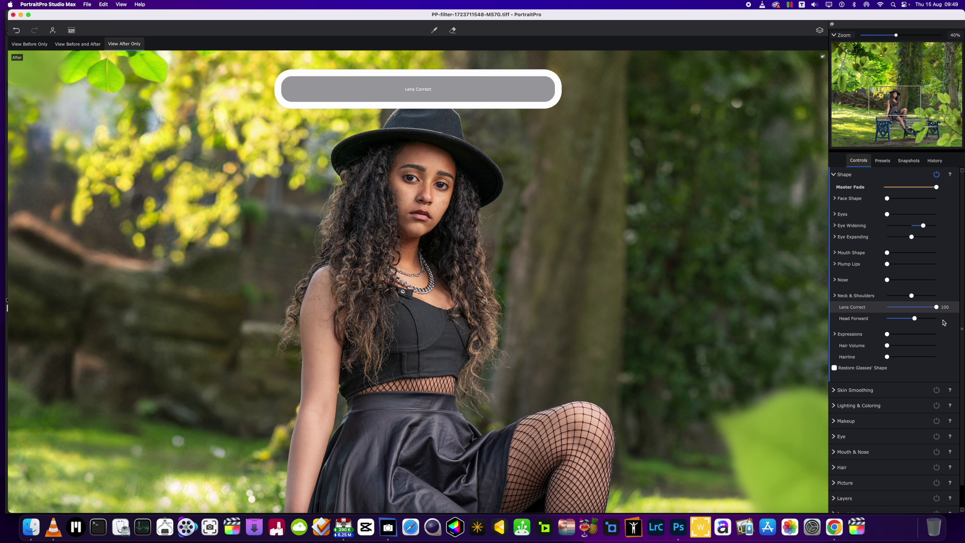
pyautogui.moveTo(936, 322); pyautogui.dragTo(934, 323)
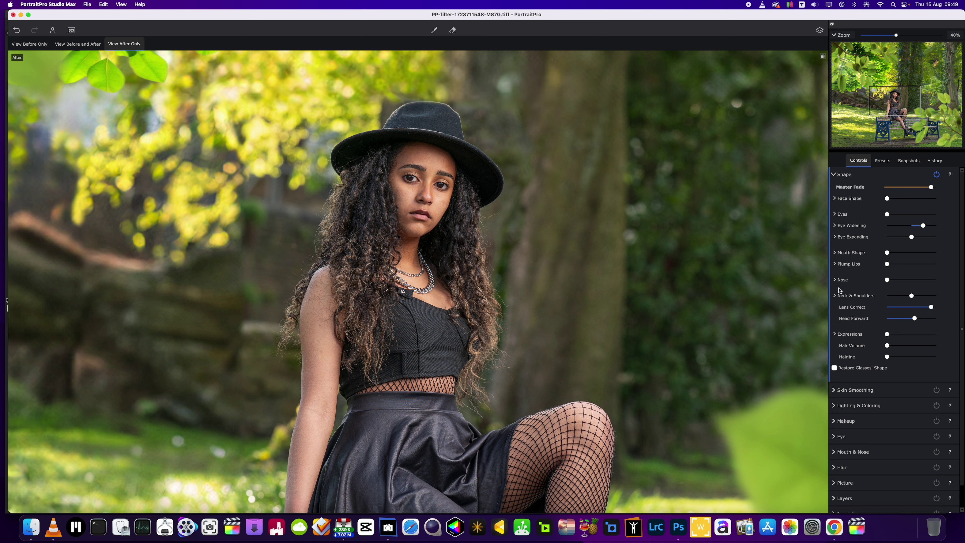
# Step: Plump the upper lip to about 23 and reshape the forehead to 69
pyautogui.click(834, 265)
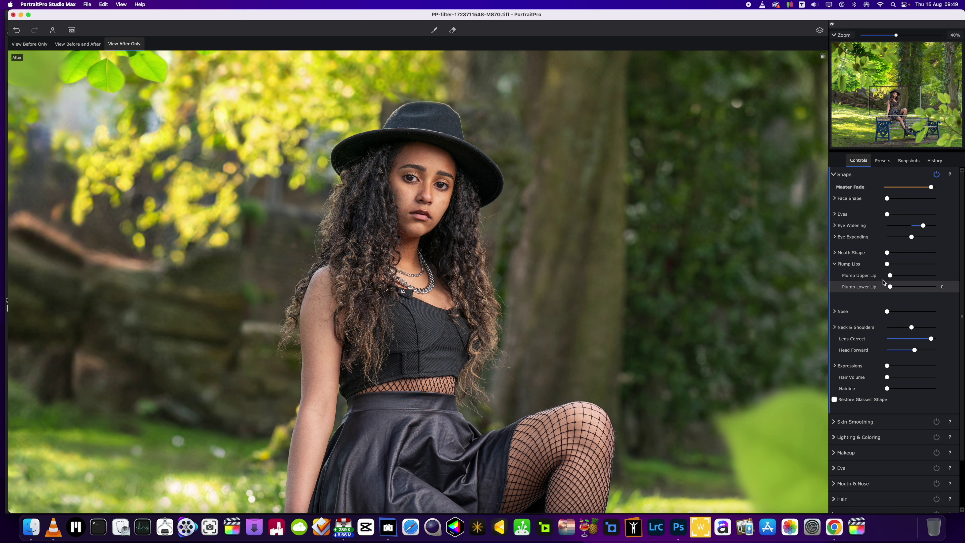
pyautogui.moveTo(890, 275); pyautogui.dragTo(903, 278)
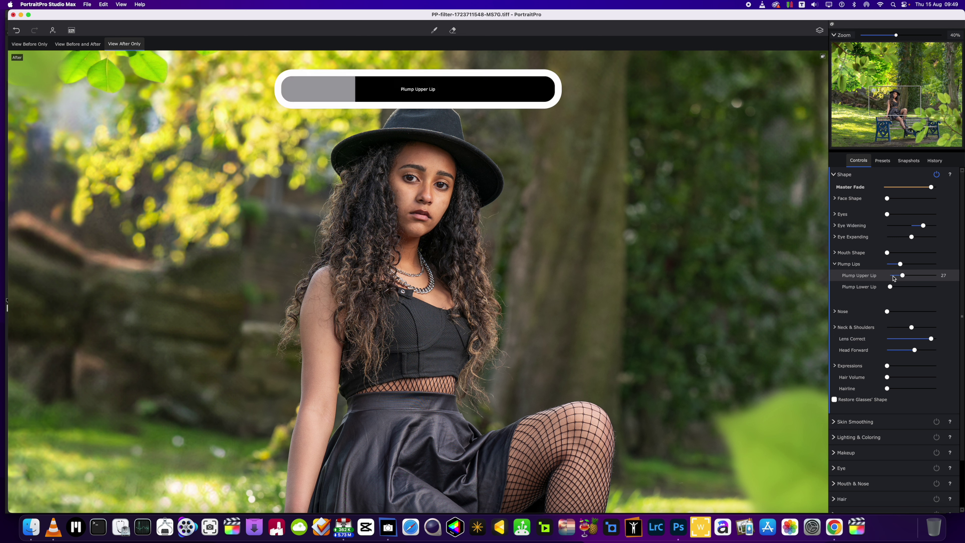
pyautogui.click(838, 265)
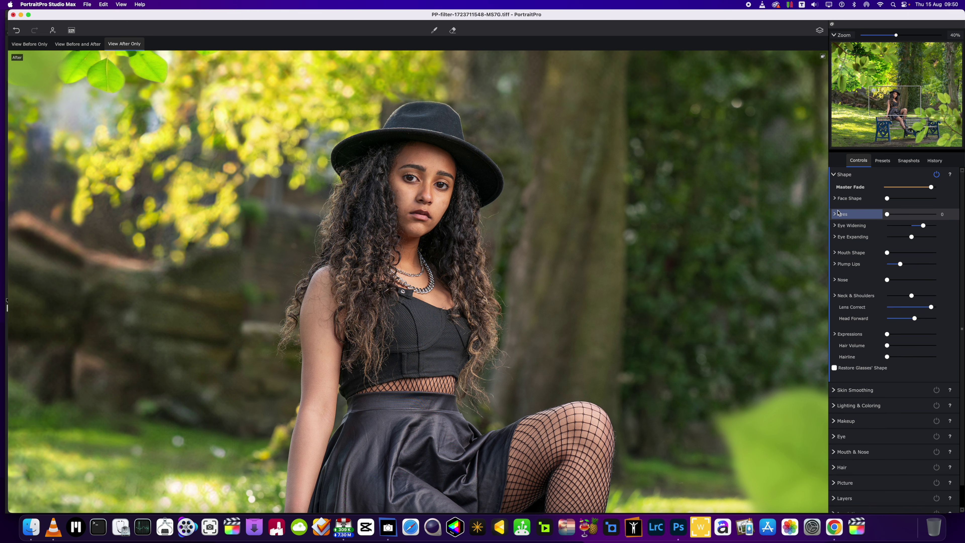
pyautogui.click(838, 199)
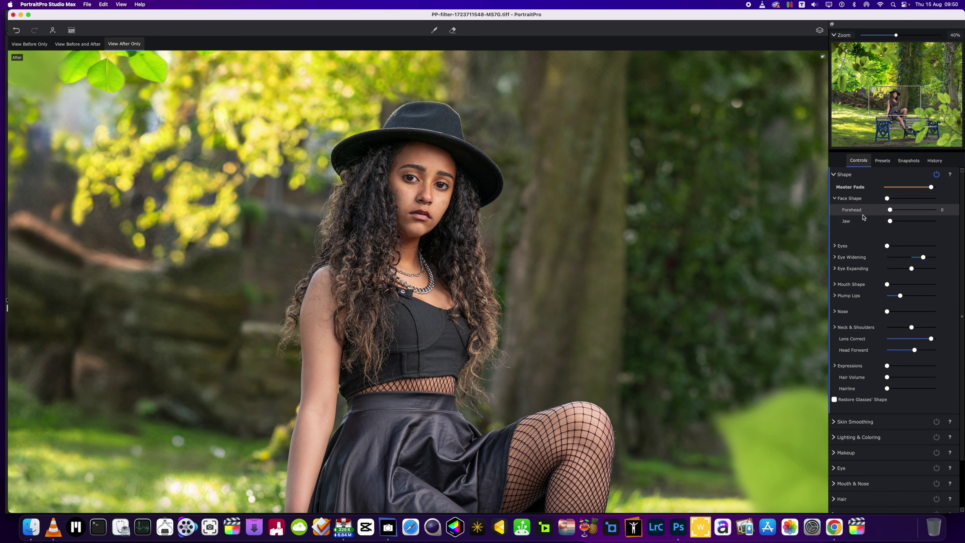
pyautogui.moveTo(891, 212); pyautogui.dragTo(912, 223)
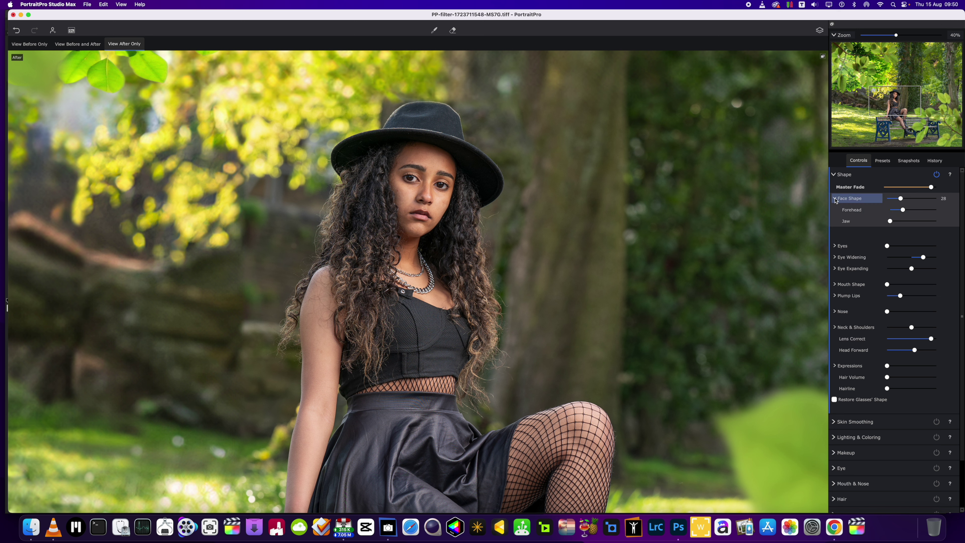
pyautogui.click(834, 199)
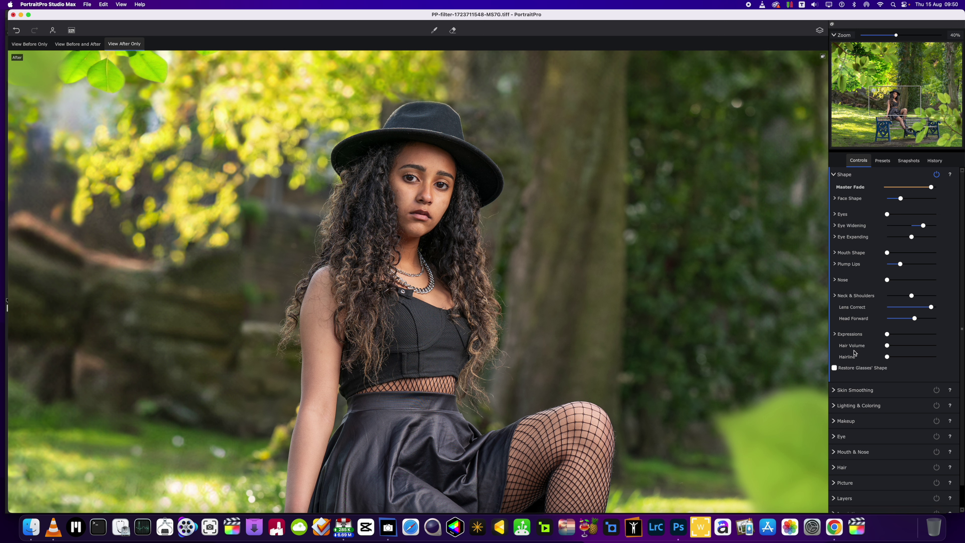
# Step: Raise Hair Volume to about 48
pyautogui.click(888, 345)
pyautogui.moveTo(889, 346)
pyautogui.mouseDown()
pyautogui.moveTo(918, 349)
pyautogui.moveTo(895, 349)
pyautogui.mouseUp()
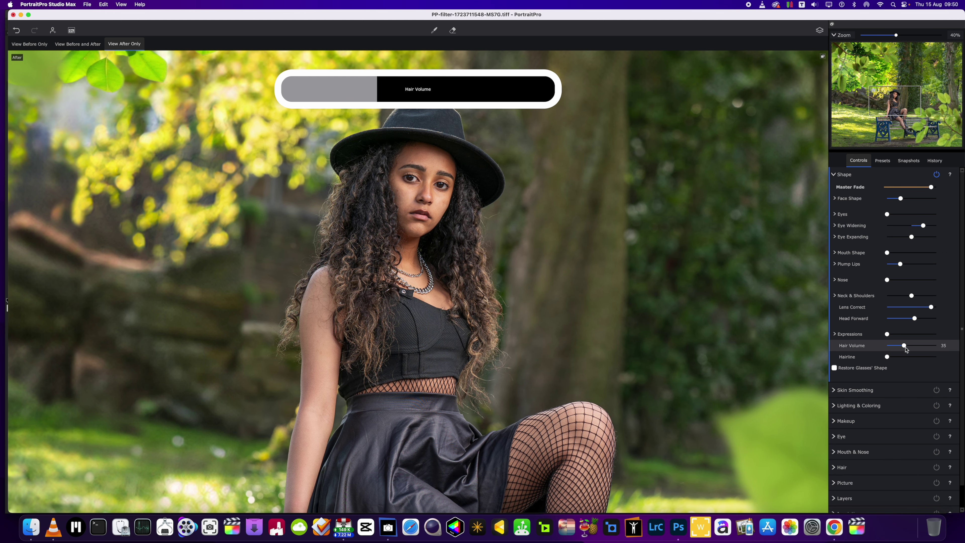
pyautogui.moveTo(911, 349); pyautogui.dragTo(912, 349)
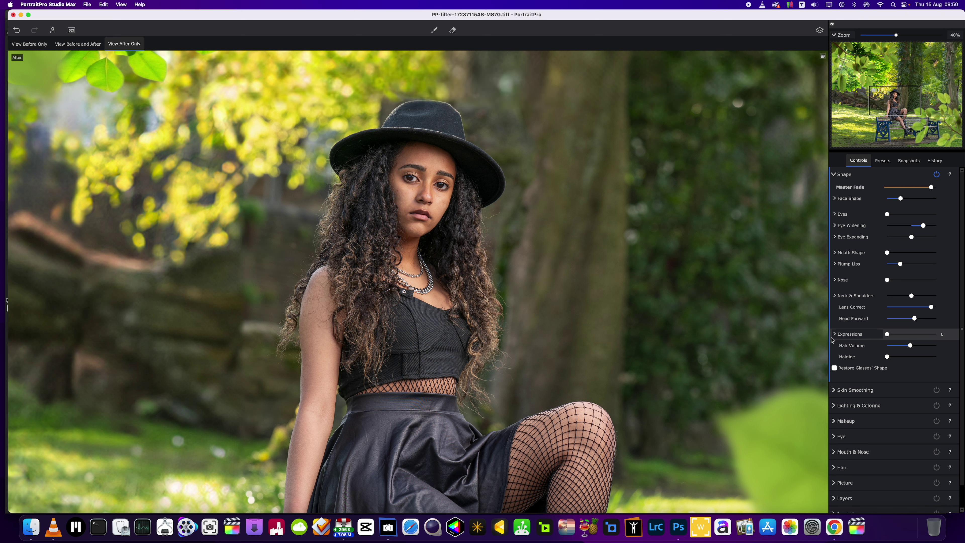
pyautogui.scroll(-2, 834, 354)
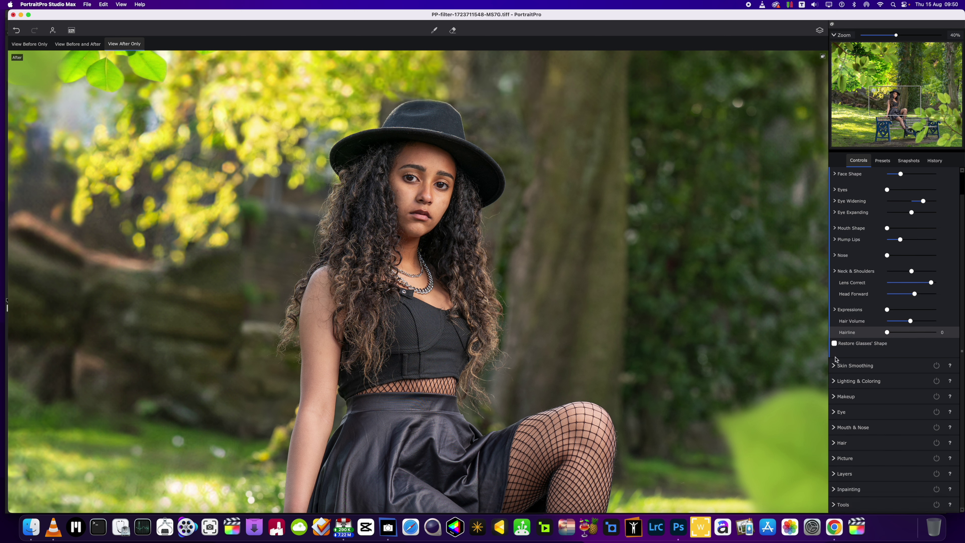
# Step: Set Skin Smoothing's Spot Removal to 8 High Sensitivity
pyautogui.click(834, 365)
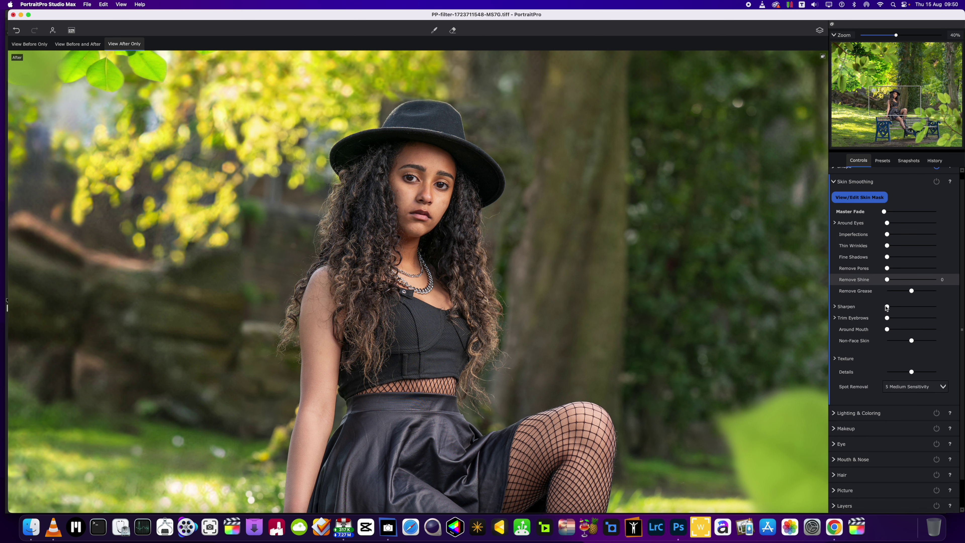
pyautogui.click(914, 387)
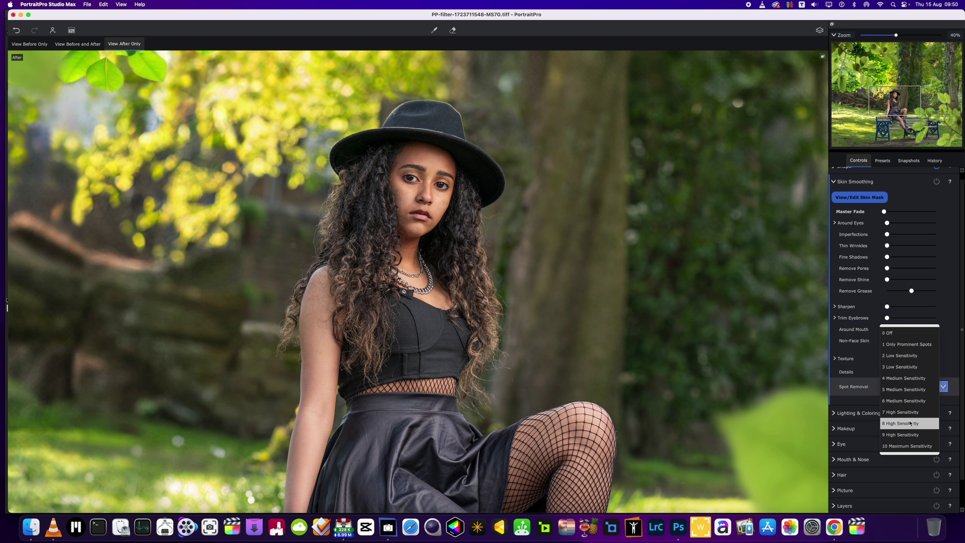
pyautogui.click(910, 424)
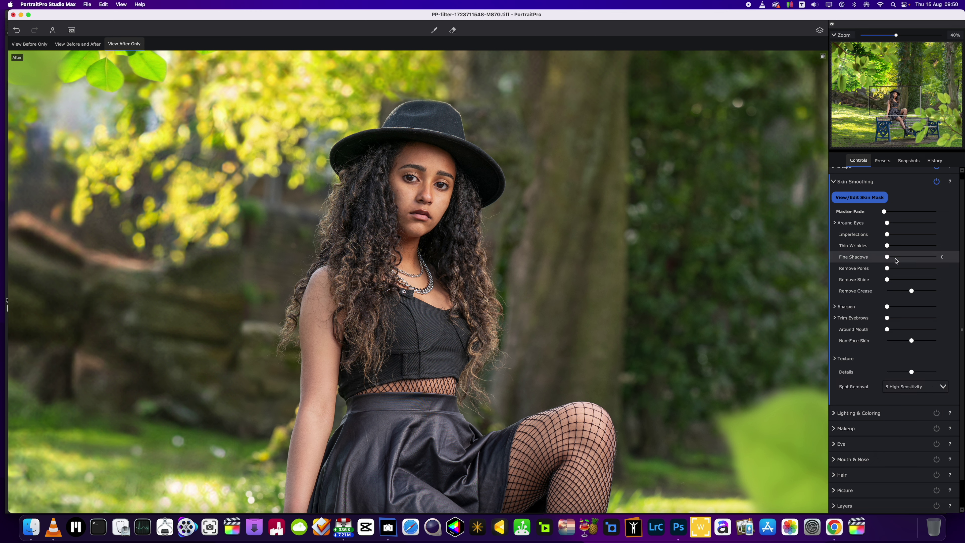
# Step: Smooth Imperfections to 61, lightly reduce pores, and set Sharpen to about 10
pyautogui.moveTo(888, 234); pyautogui.dragTo(916, 237)
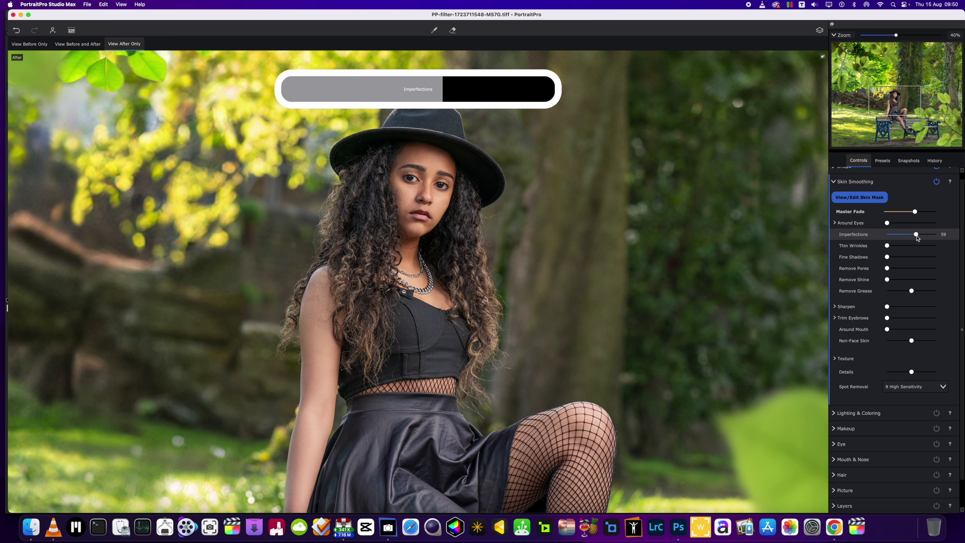
pyautogui.click(888, 247)
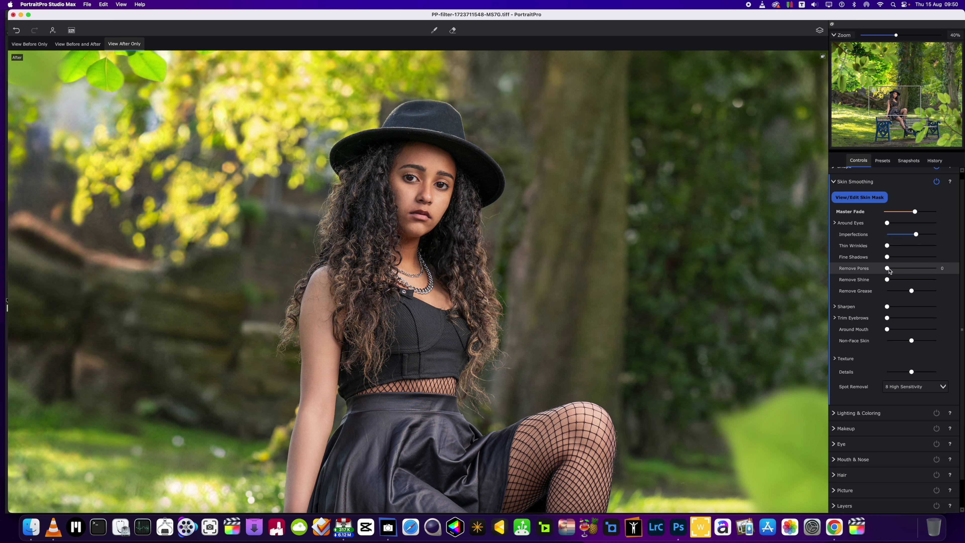
pyautogui.moveTo(888, 268); pyautogui.dragTo(890, 268)
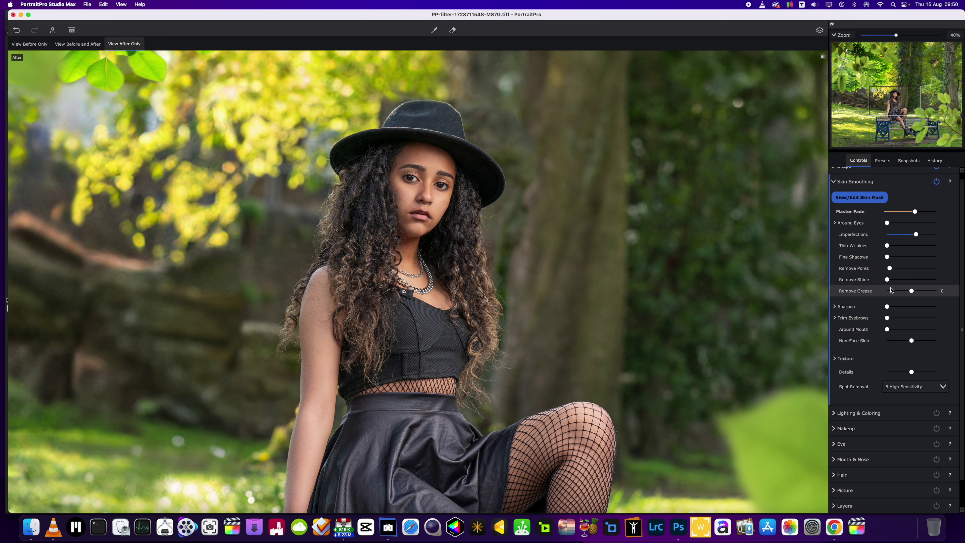
pyautogui.moveTo(888, 306); pyautogui.dragTo(892, 307)
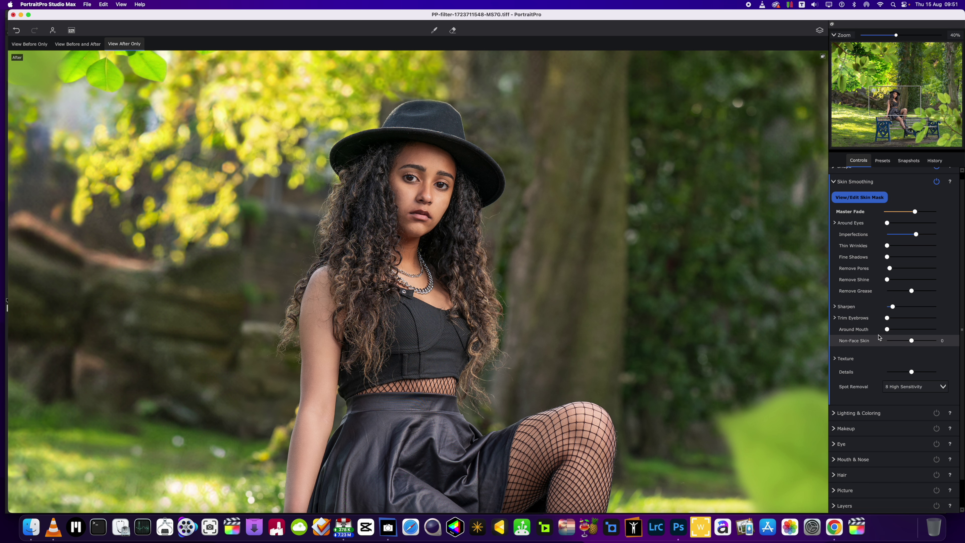
pyautogui.scroll(3, 402, 198)
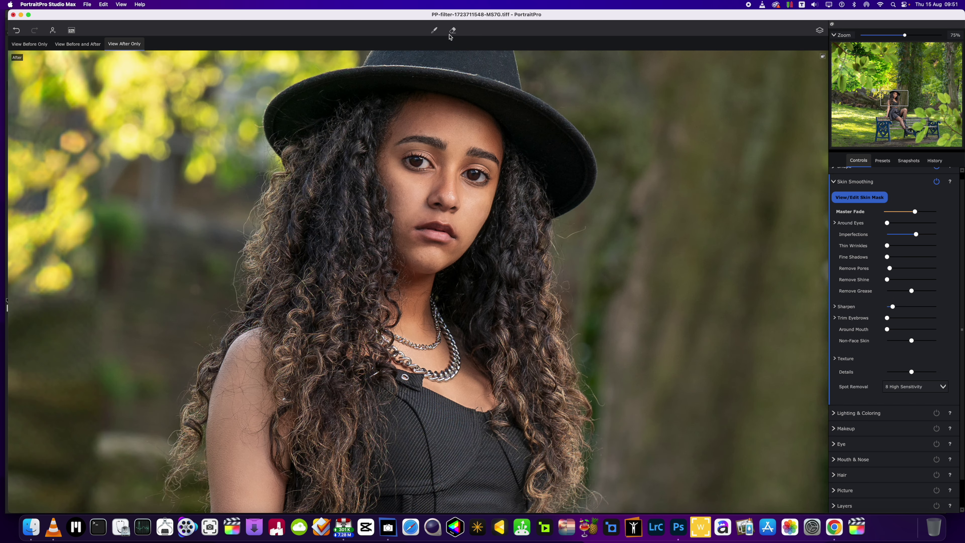
# Step: Set the touch-up brush size to 8 and raise Fine Shadows smoothing to about 41
pyautogui.click(434, 30)
pyautogui.scroll(-3, 471, 210)
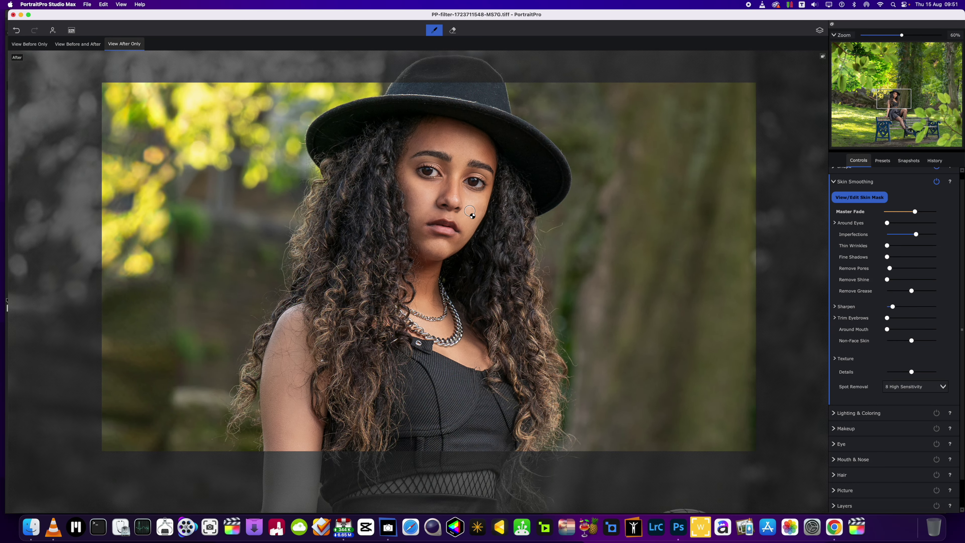
pyautogui.scroll(3, 469, 210)
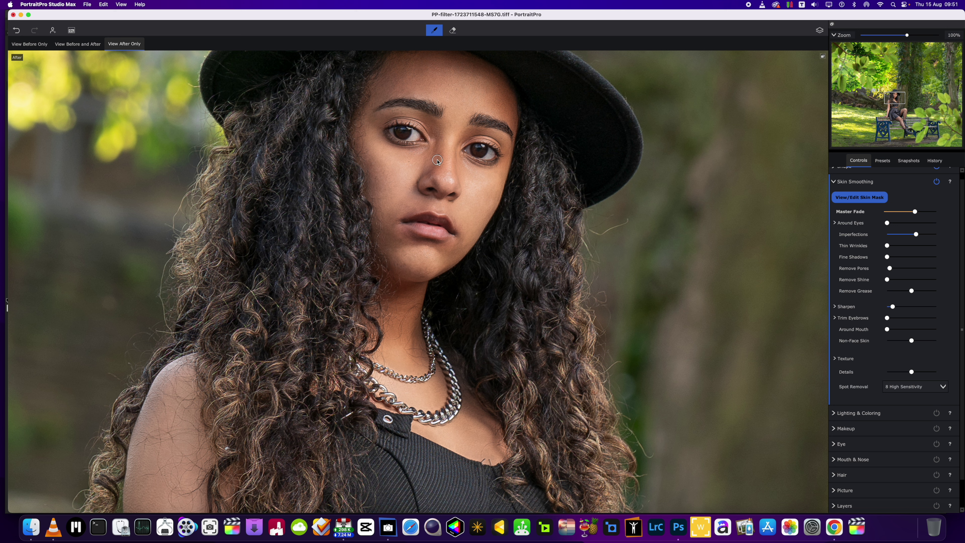
pyautogui.click(433, 29)
pyautogui.moveTo(429, 57); pyautogui.dragTo(395, 58)
pyautogui.scroll(-3, 480, 193)
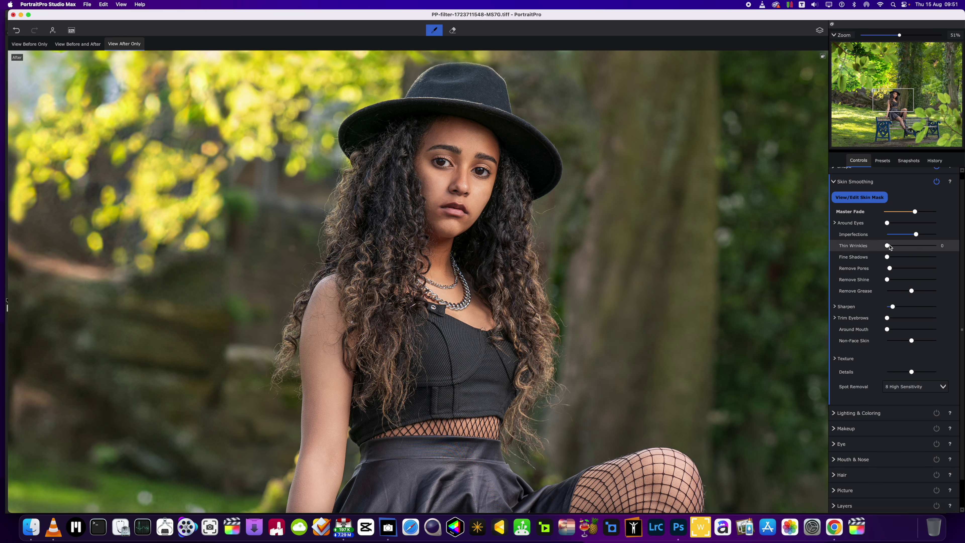
pyautogui.moveTo(887, 257); pyautogui.dragTo(921, 263)
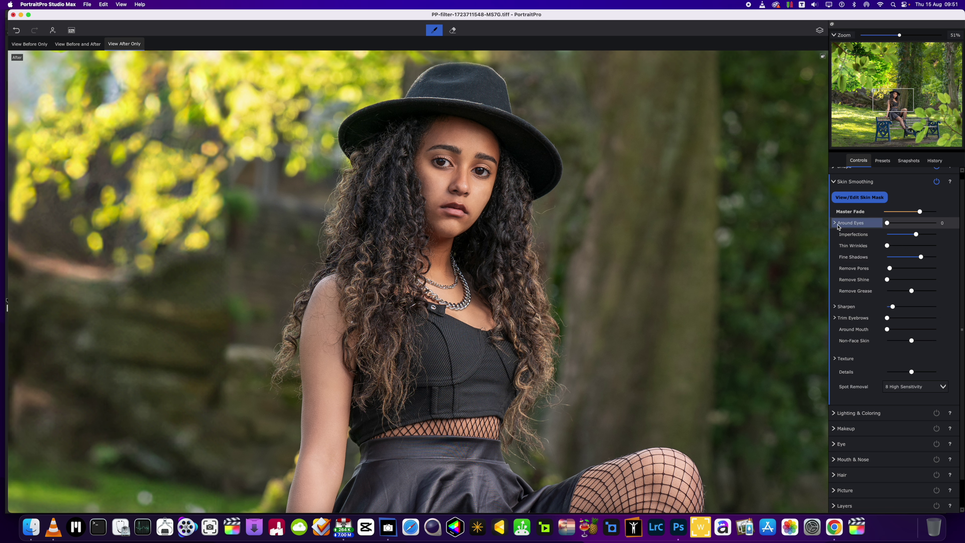
# Step: Set the Around Eyes skin smoothing to 57
pyautogui.click(836, 224)
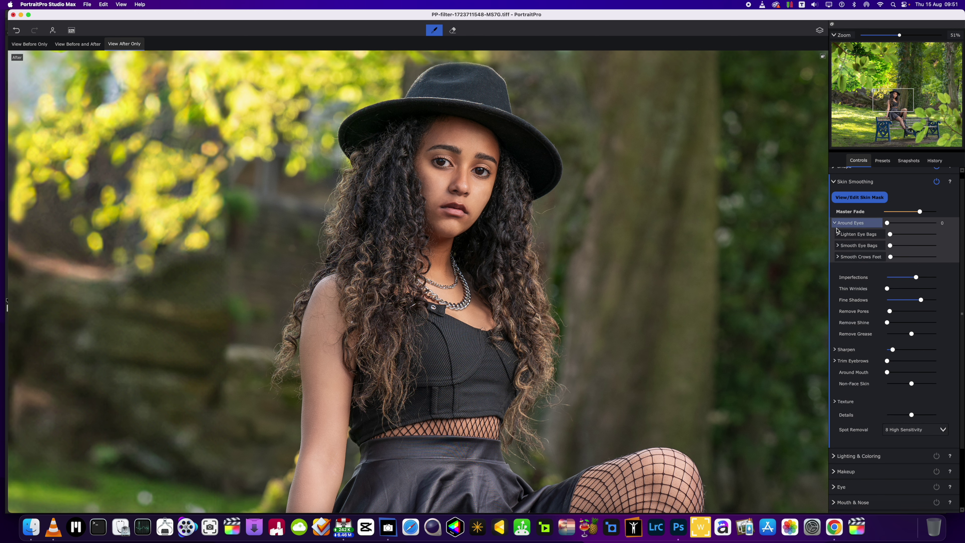
pyautogui.click(839, 235)
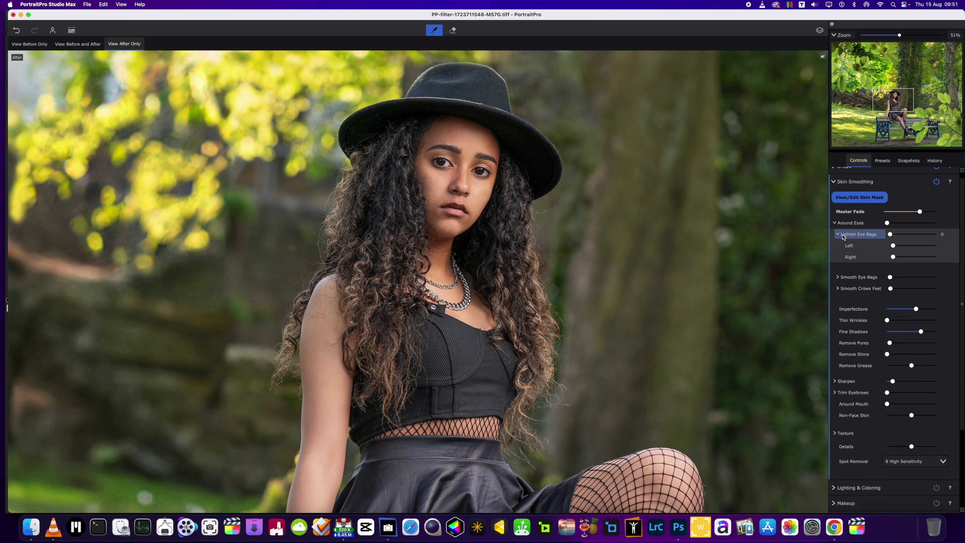
pyautogui.click(839, 234)
pyautogui.click(836, 224)
pyautogui.click(835, 224)
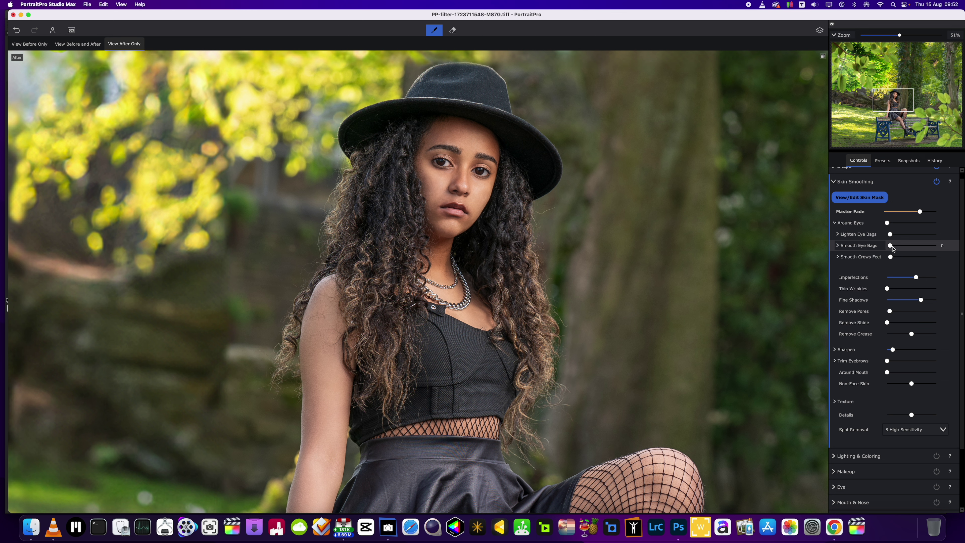
pyautogui.moveTo(890, 245); pyautogui.dragTo(914, 258)
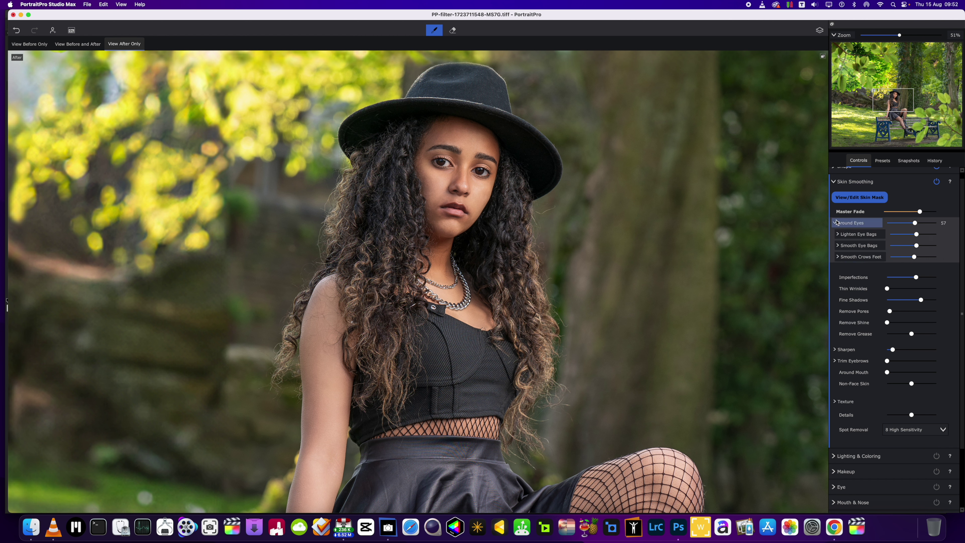
# Step: Collapse Sharpen and expand Around Eyes to show Smooth Eye Bags and Smooth Crows Feet
pyautogui.click(834, 223)
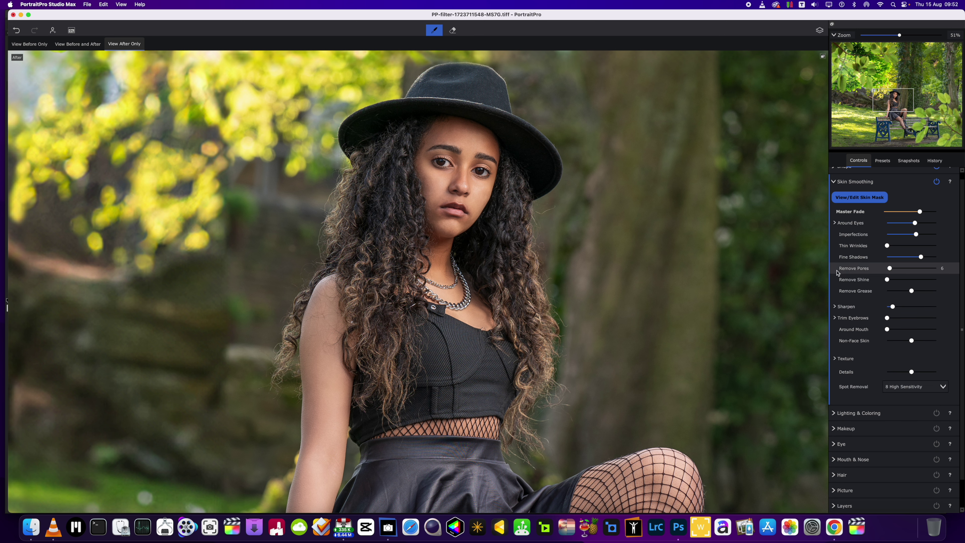
pyautogui.scroll(-2, 839, 344)
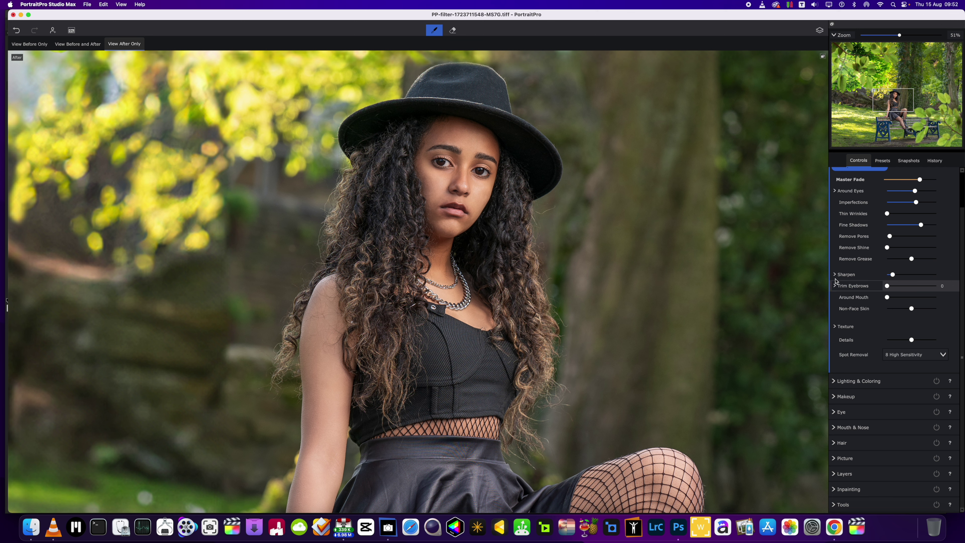
pyautogui.click(835, 276)
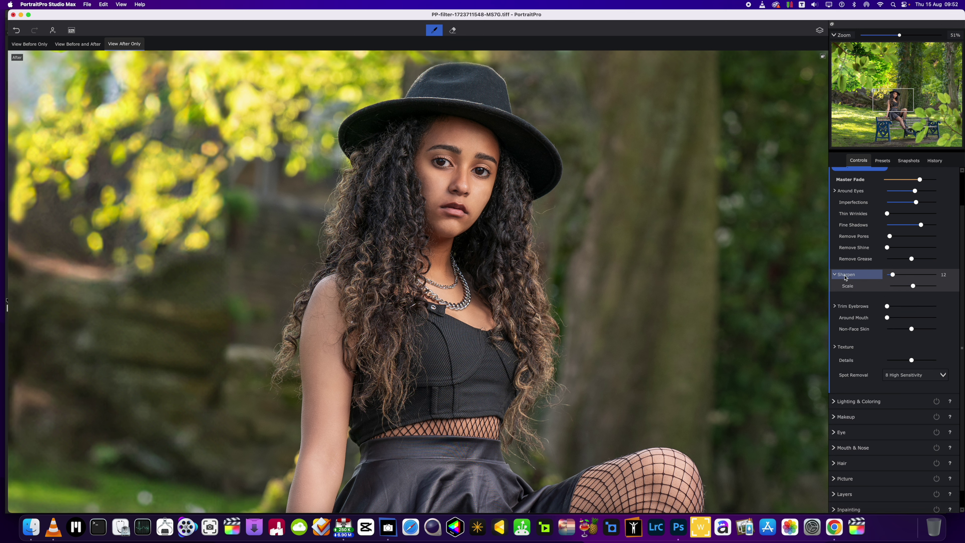
pyautogui.click(835, 275)
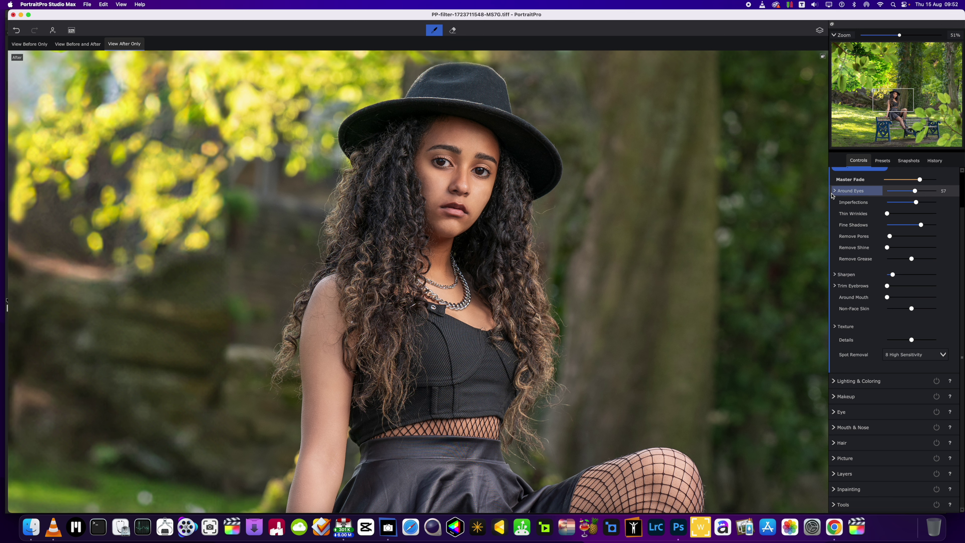
pyautogui.click(833, 191)
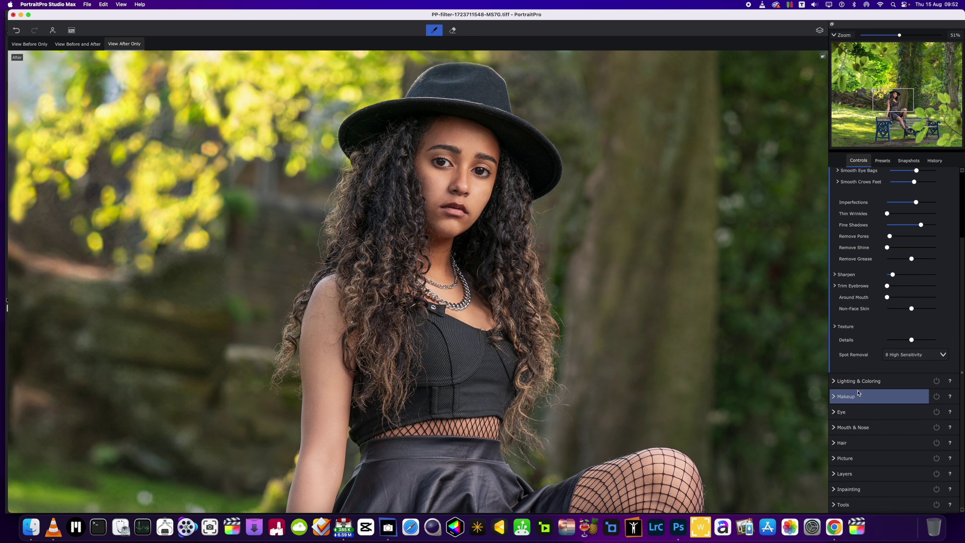
# Step: Apply a magenta Texture 2 lipstick at reduced strength
pyautogui.click(837, 397)
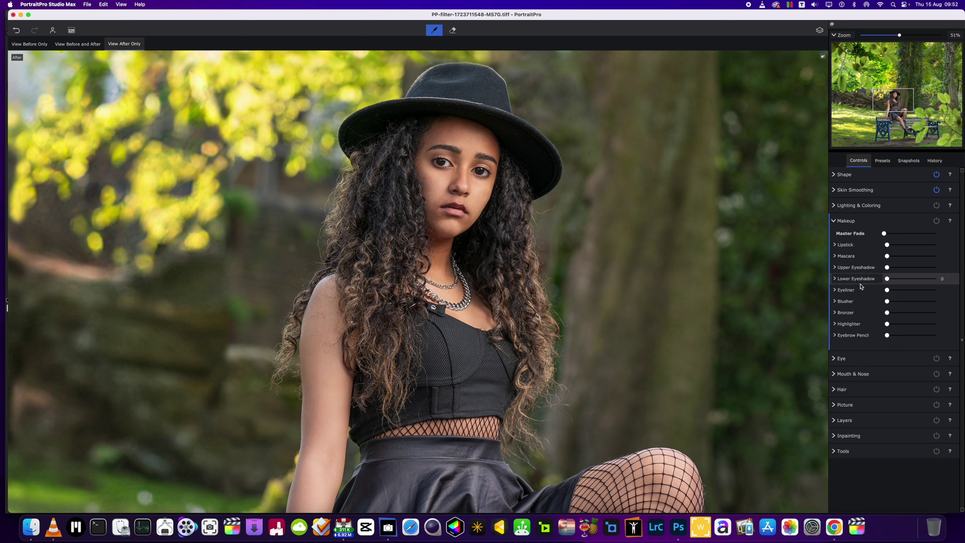
pyautogui.click(836, 245)
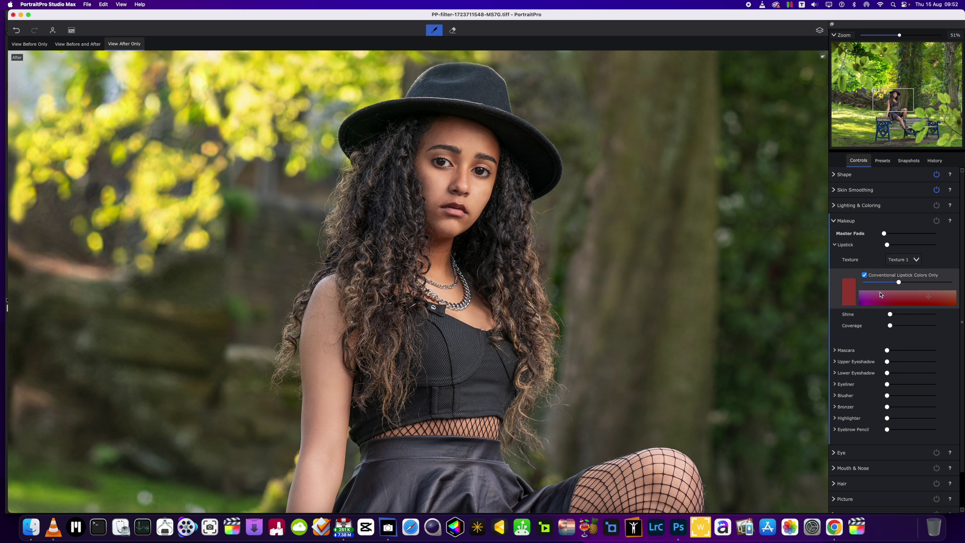
pyautogui.click(868, 299)
pyautogui.click(871, 298)
pyautogui.click(870, 298)
pyautogui.click(906, 259)
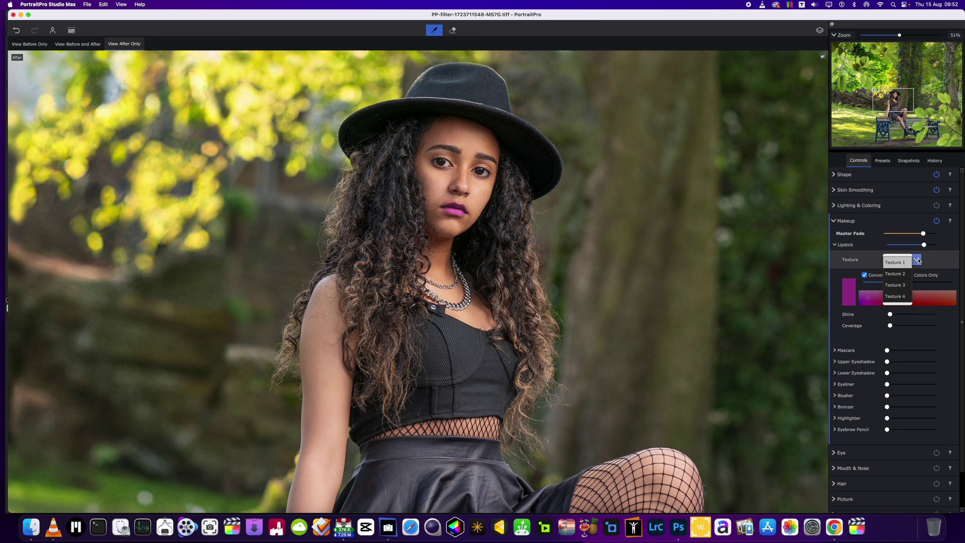
pyautogui.click(907, 275)
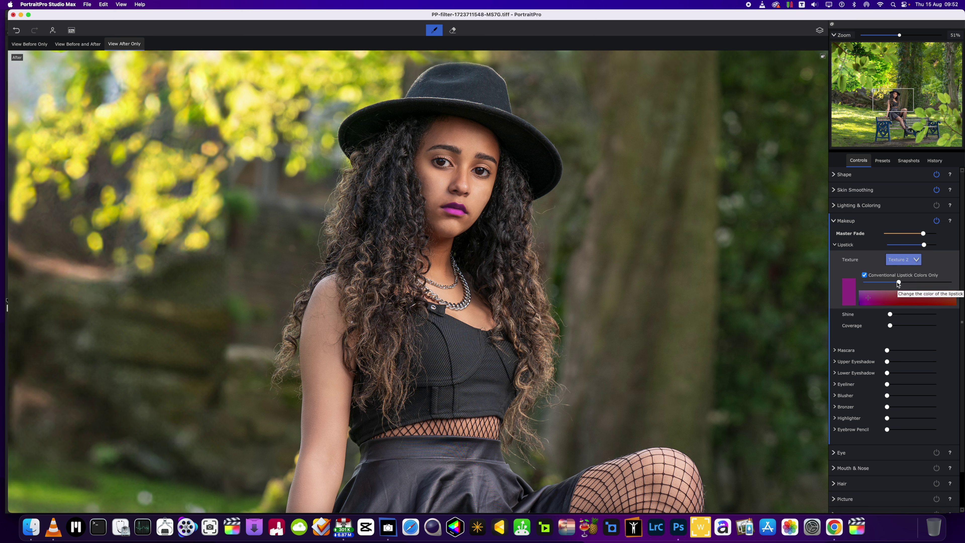
pyautogui.moveTo(924, 244); pyautogui.dragTo(909, 247)
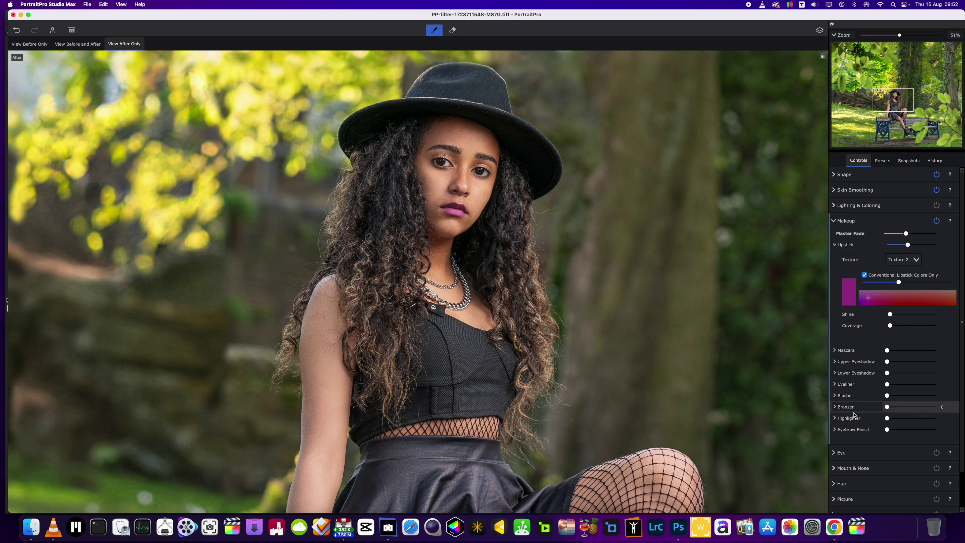
# Step: Raise Moisten Lips under Mouth & Nose to about 77 for glossier lips
pyautogui.scroll(-2, 849, 428)
pyautogui.click(838, 428)
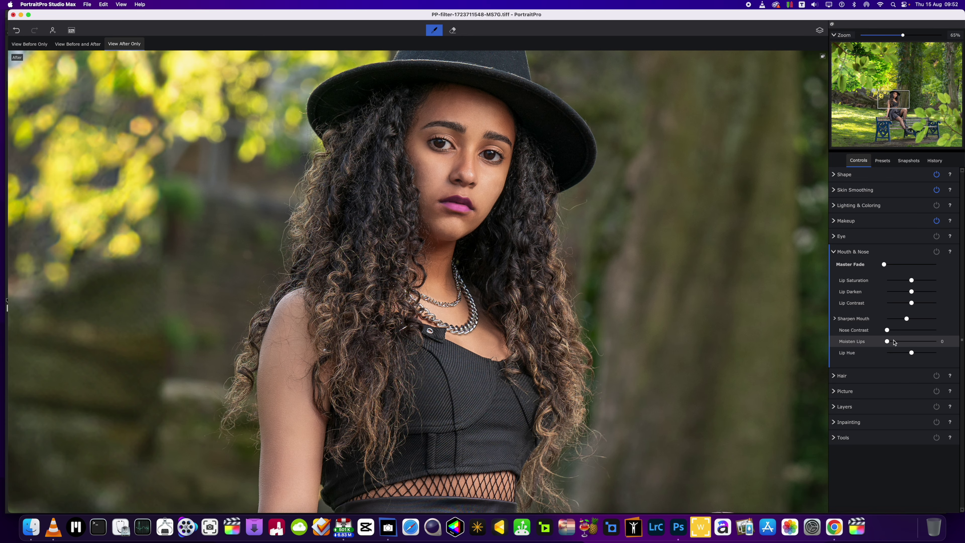
pyautogui.moveTo(886, 342); pyautogui.dragTo(921, 347)
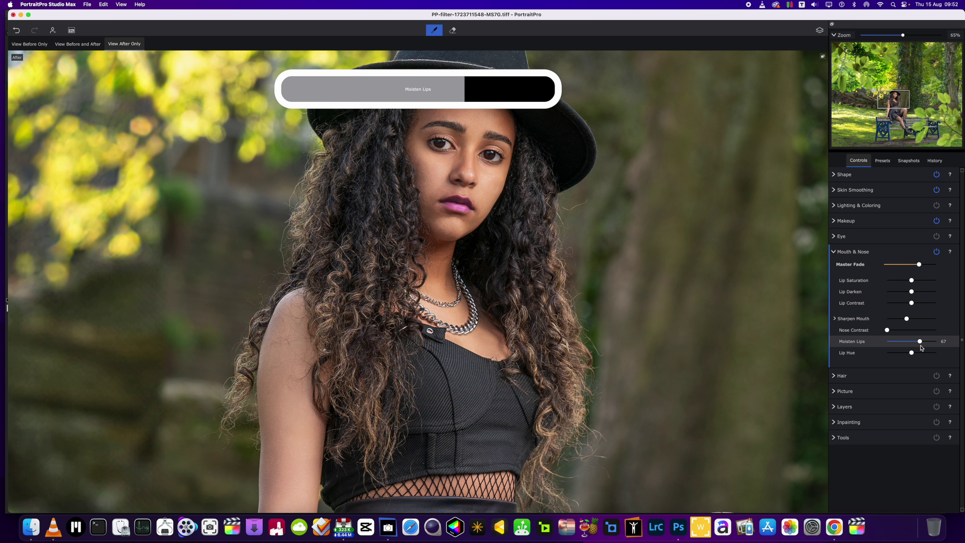
pyautogui.moveTo(921, 346); pyautogui.dragTo(911, 353)
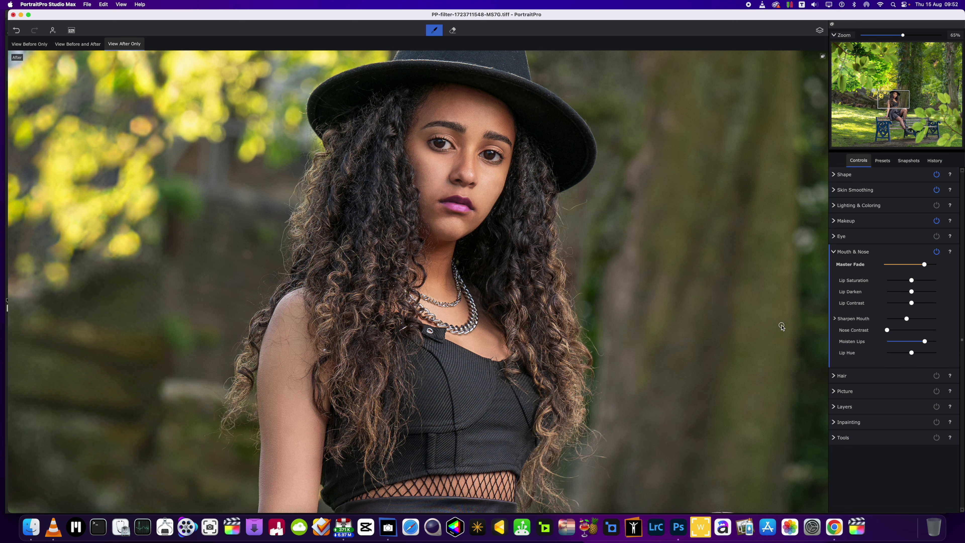
# Step: Apply False Eyelashes Bold mascara at near-full strength
pyautogui.click(833, 252)
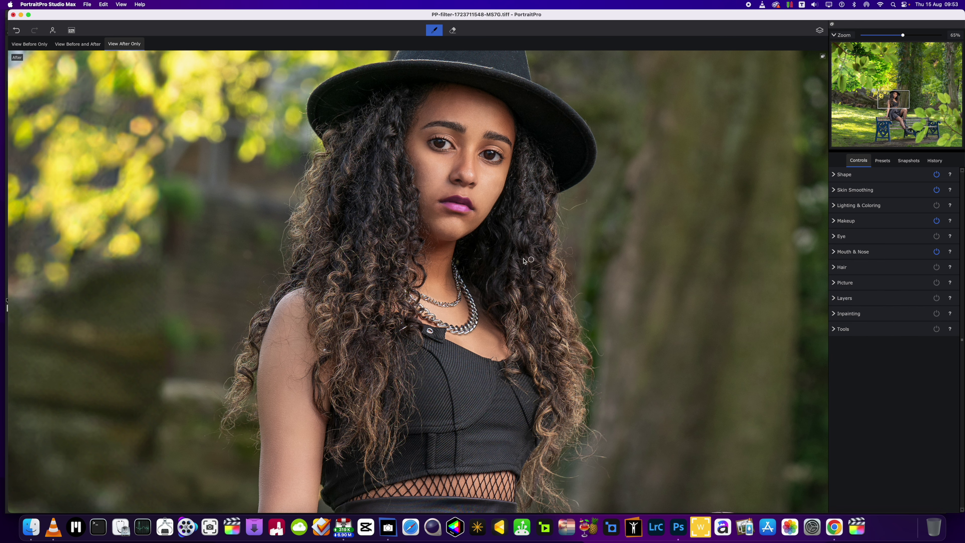
pyautogui.scroll(-2, 524, 259)
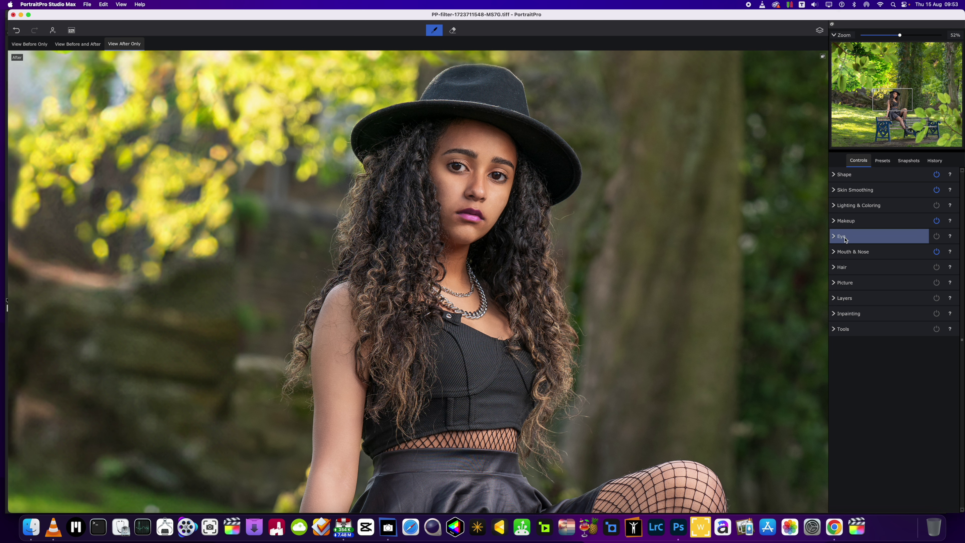
pyautogui.click(838, 222)
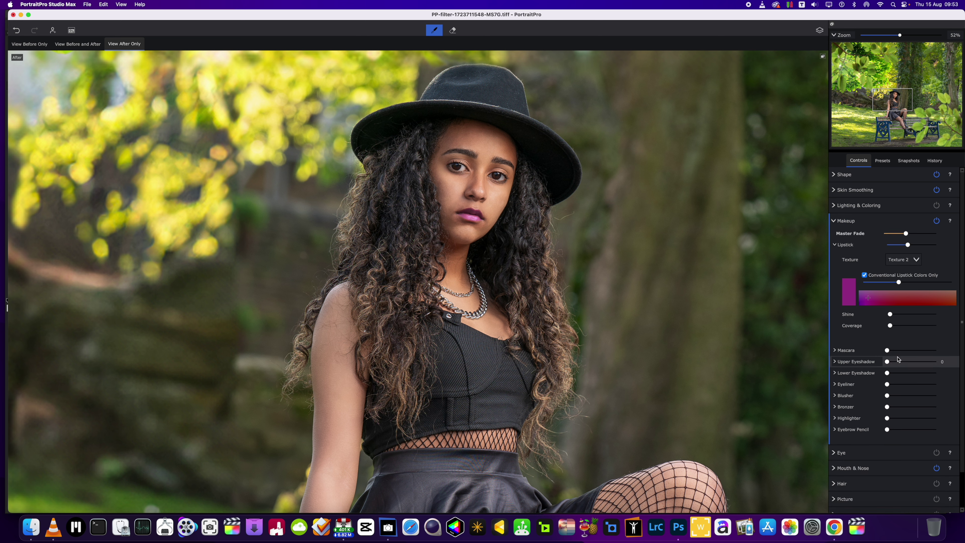
pyautogui.moveTo(893, 350); pyautogui.dragTo(923, 353)
pyautogui.click(914, 365)
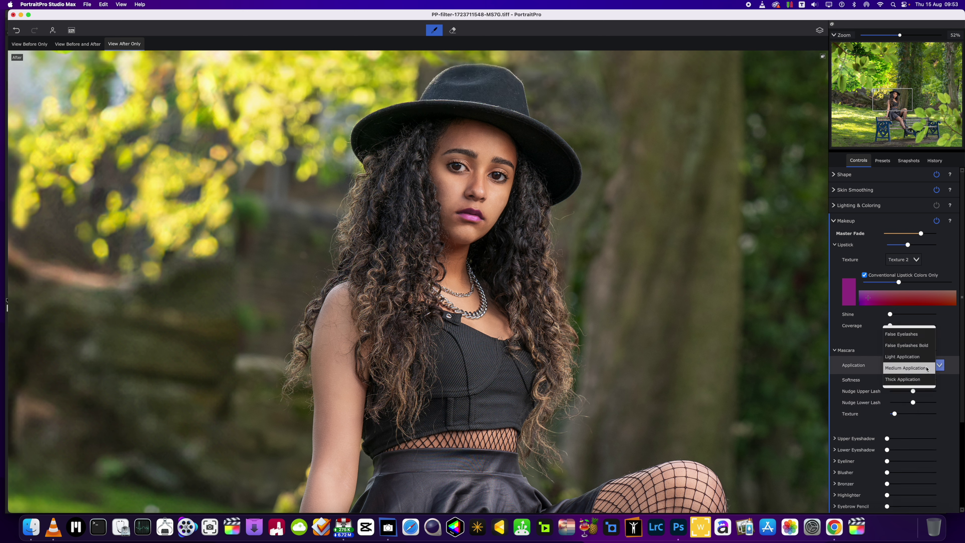
pyautogui.click(914, 334)
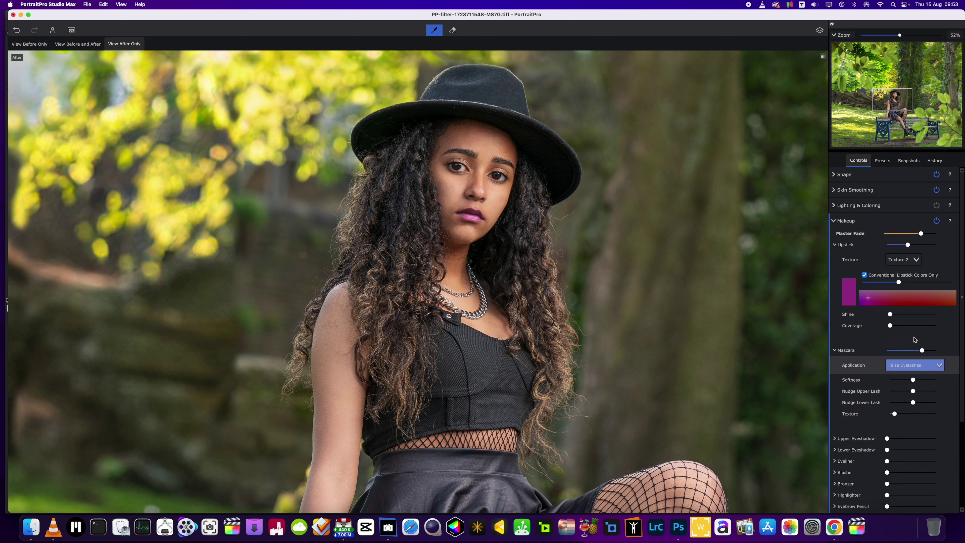
pyautogui.click(915, 364)
pyautogui.click(915, 380)
pyautogui.moveTo(922, 350); pyautogui.dragTo(928, 350)
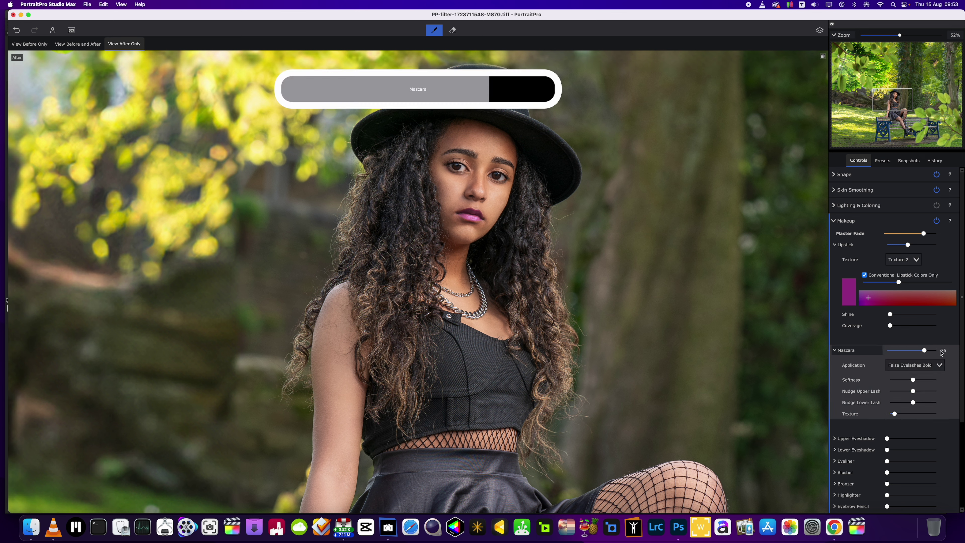
# Step: Turn the Mascara Texture down to zero, keeping the False Eyelashes Bold style
pyautogui.scroll(-5, 590, 344)
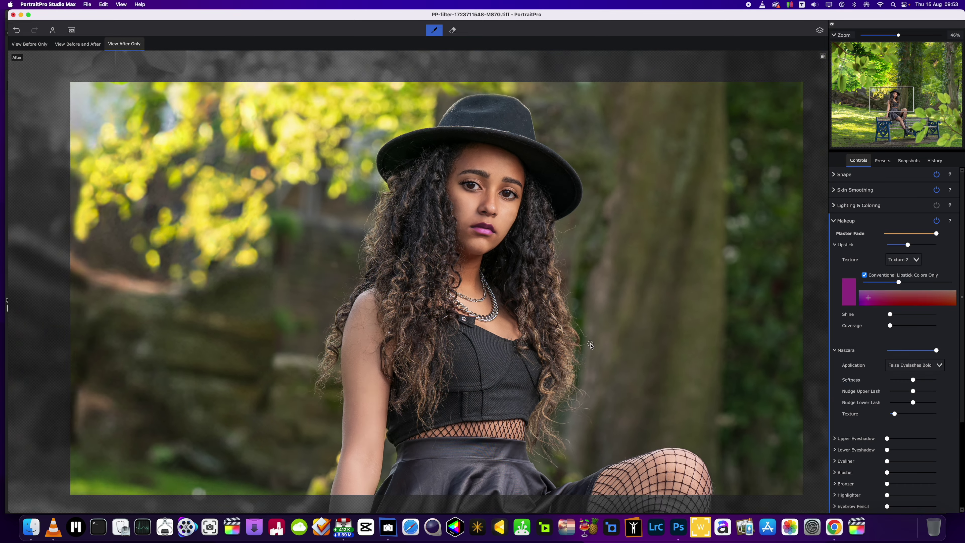
pyautogui.scroll(-2, 590, 344)
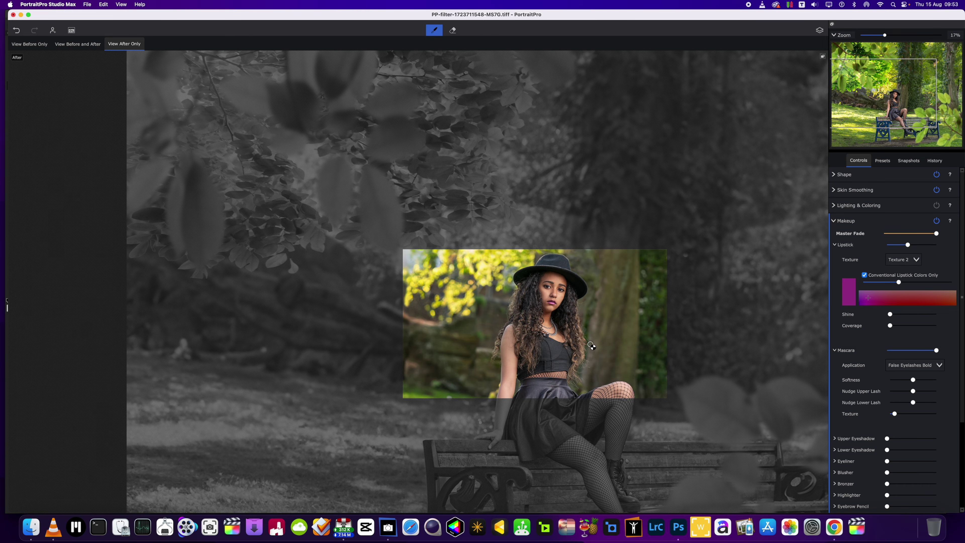
pyautogui.scroll(6, 590, 345)
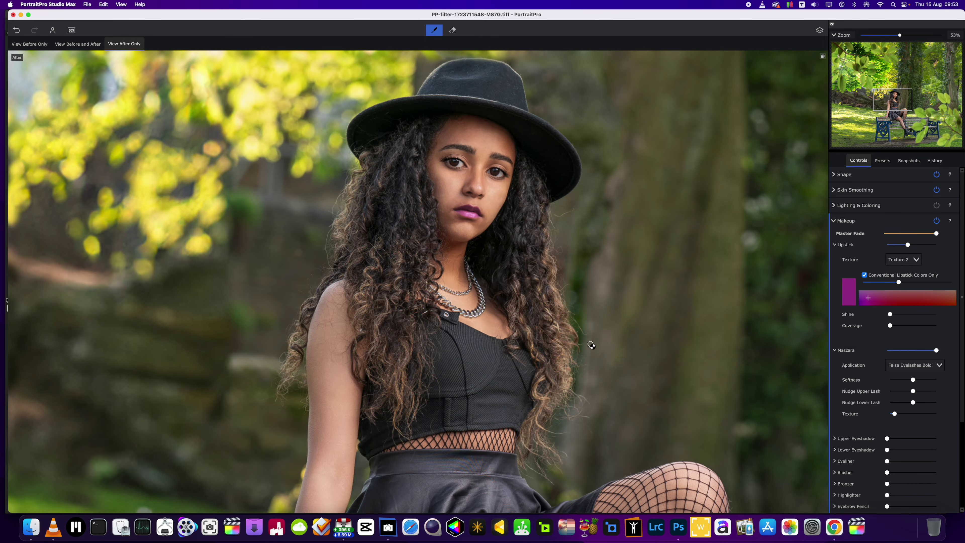
pyautogui.scroll(-2, 590, 344)
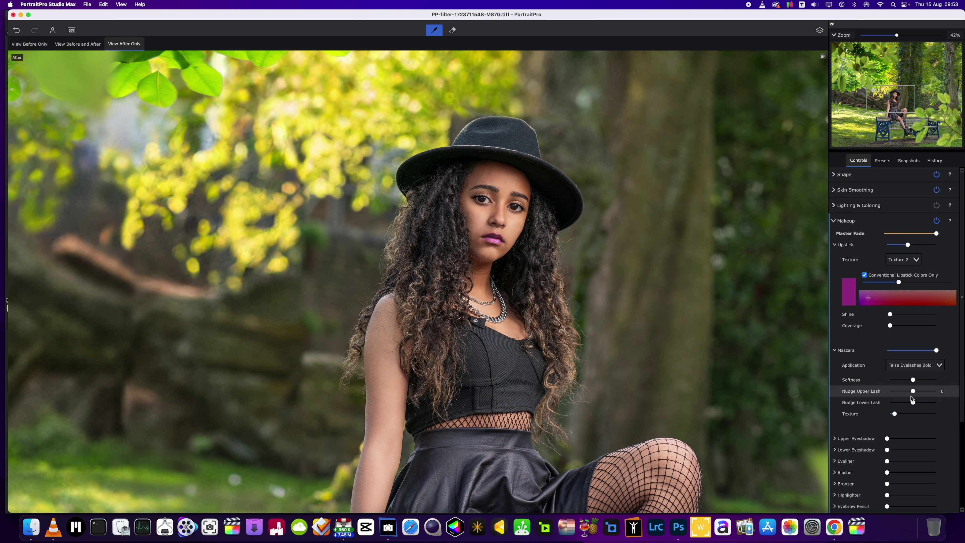
pyautogui.moveTo(895, 416); pyautogui.dragTo(890, 414)
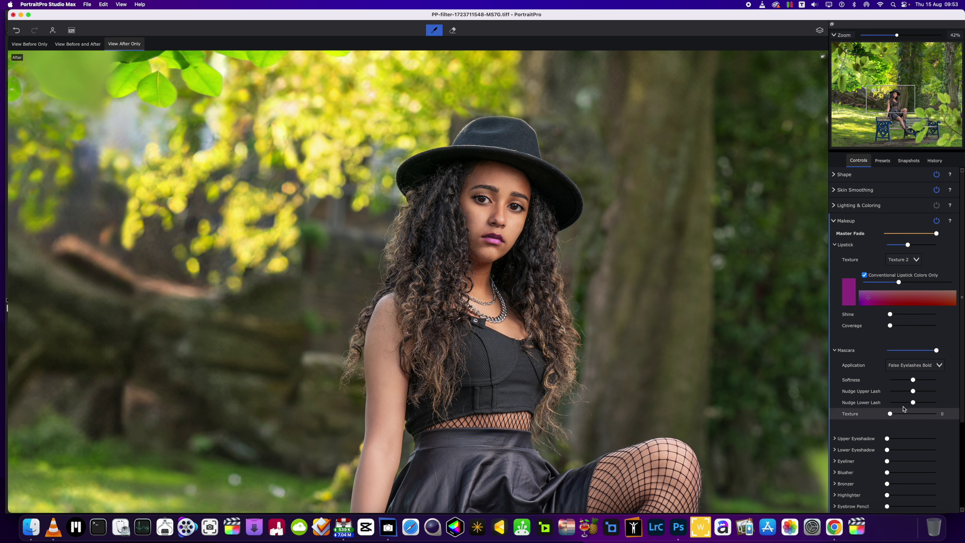
pyautogui.click(920, 372)
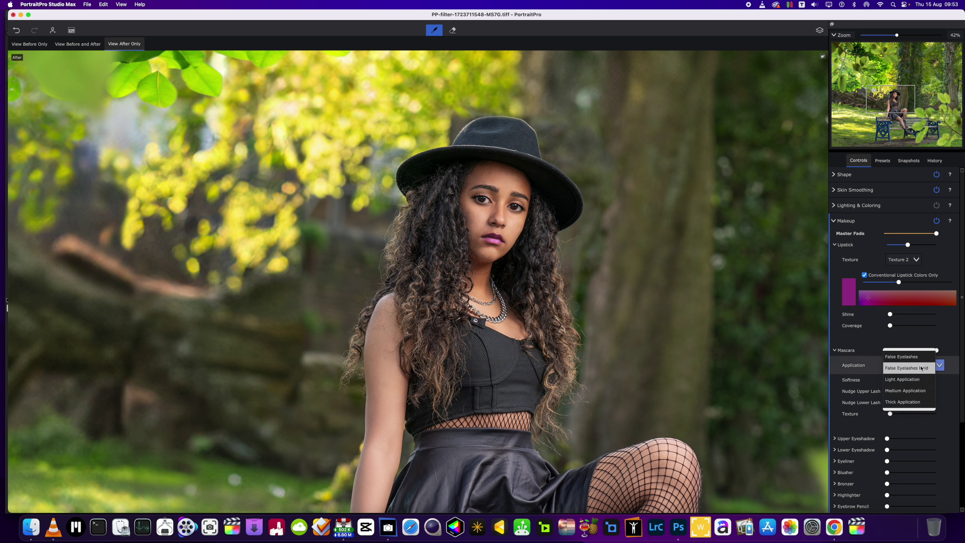
pyautogui.click(921, 368)
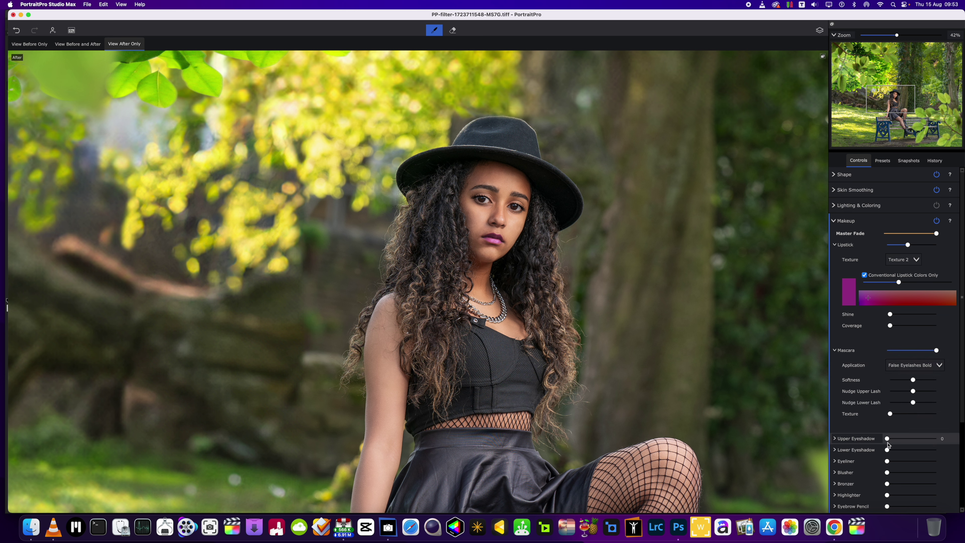
# Step: Add eyeliner with lower liner raised to 65, plus a soft mauve upper eyeshadow at about 24
pyautogui.moveTo(889, 462); pyautogui.dragTo(906, 461)
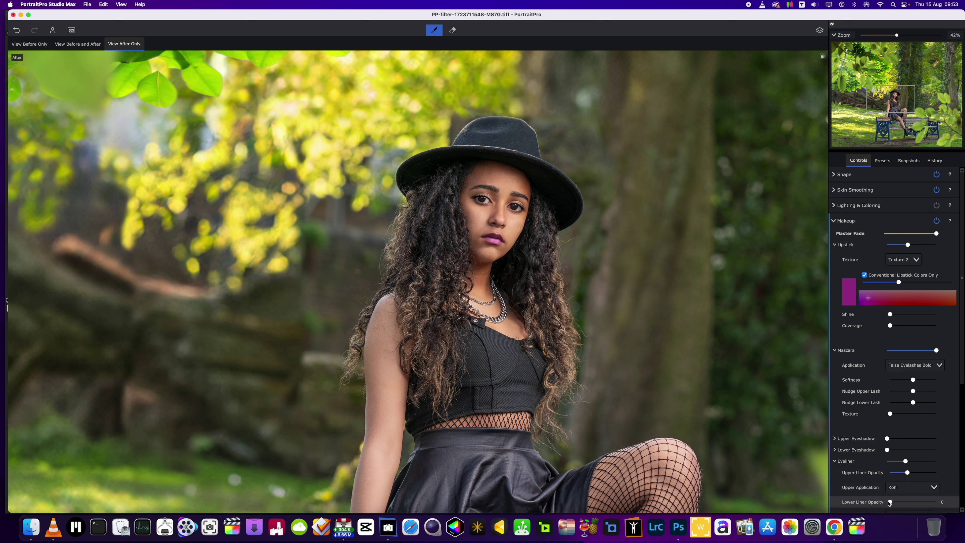
pyautogui.moveTo(890, 501); pyautogui.dragTo(919, 502)
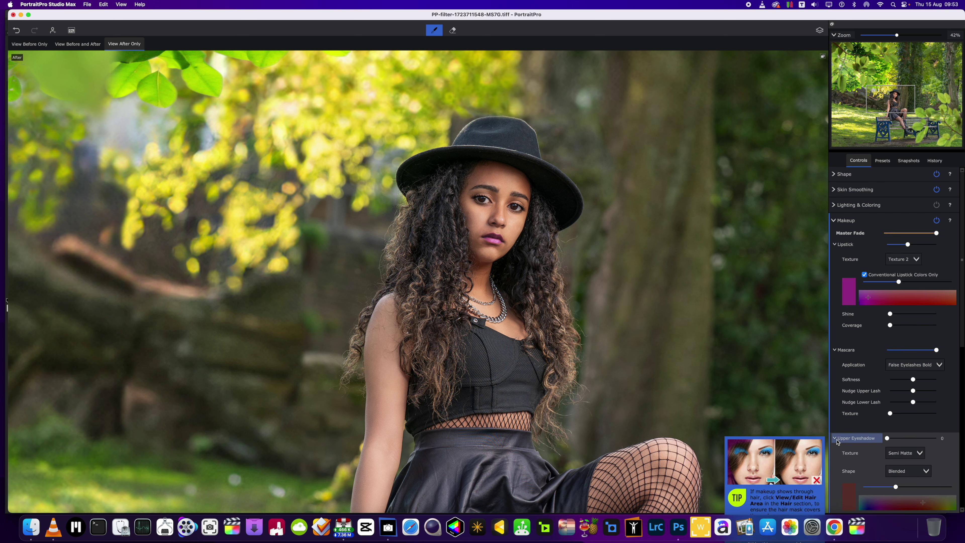
pyautogui.click(853, 439)
pyautogui.click(809, 477)
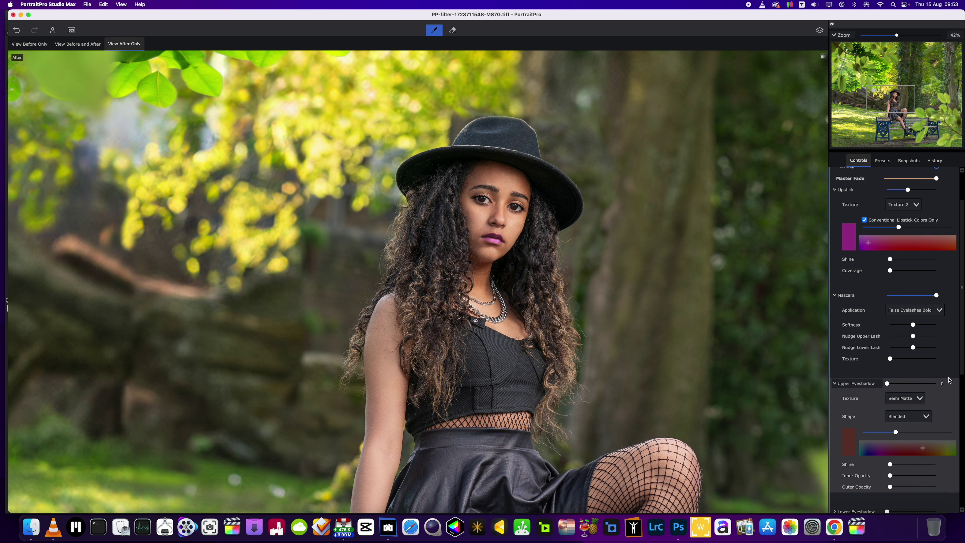
pyautogui.moveTo(888, 383); pyautogui.dragTo(899, 386)
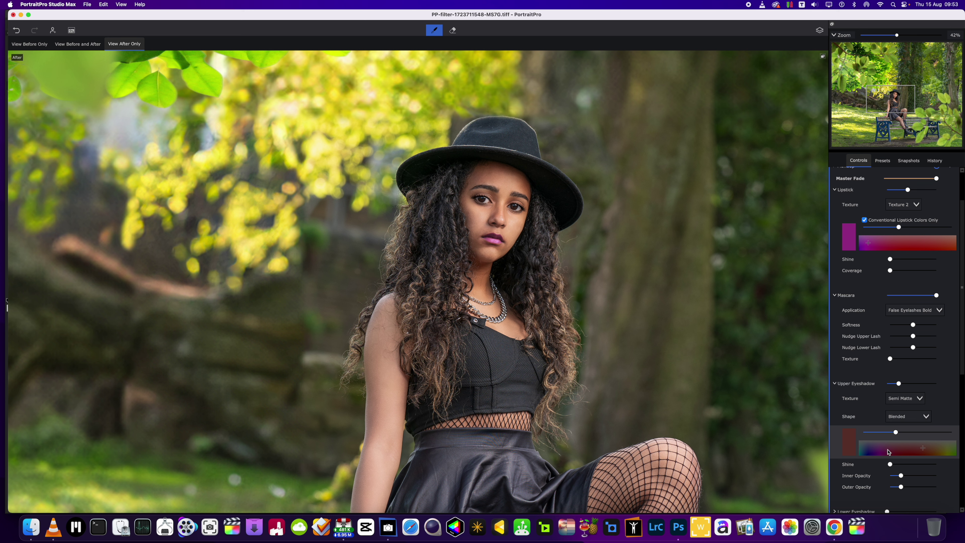
pyautogui.click(889, 447)
pyautogui.moveTo(888, 446); pyautogui.dragTo(884, 447)
pyautogui.moveTo(898, 434); pyautogui.dragTo(920, 432)
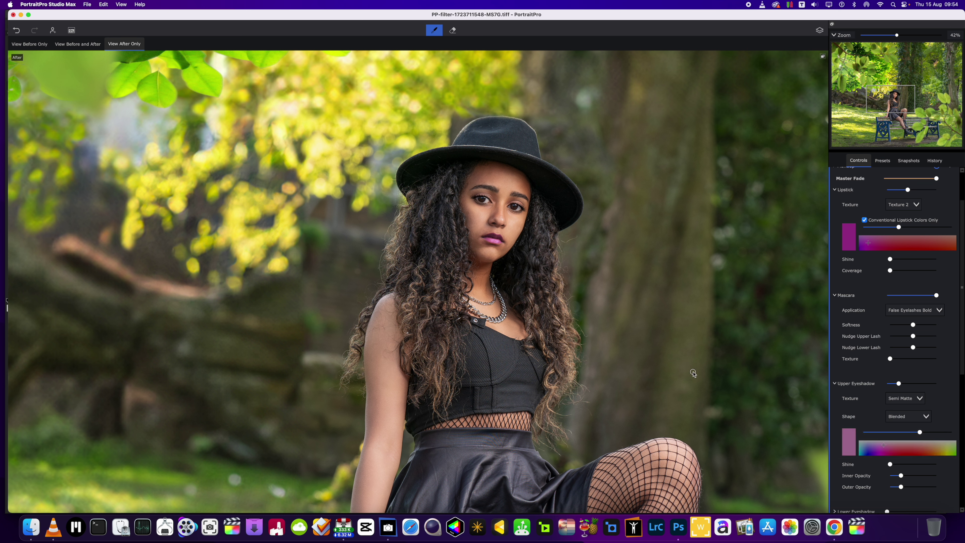
# Step: Make the blusher a fully saturated magenta pink and raise it to 42
pyautogui.scroll(-10, 836, 193)
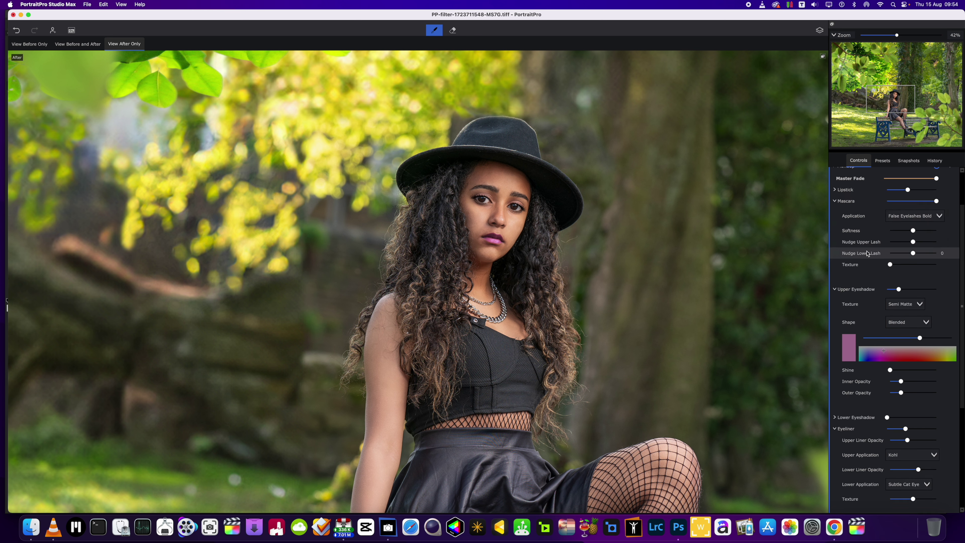
pyautogui.scroll(-2, 867, 259)
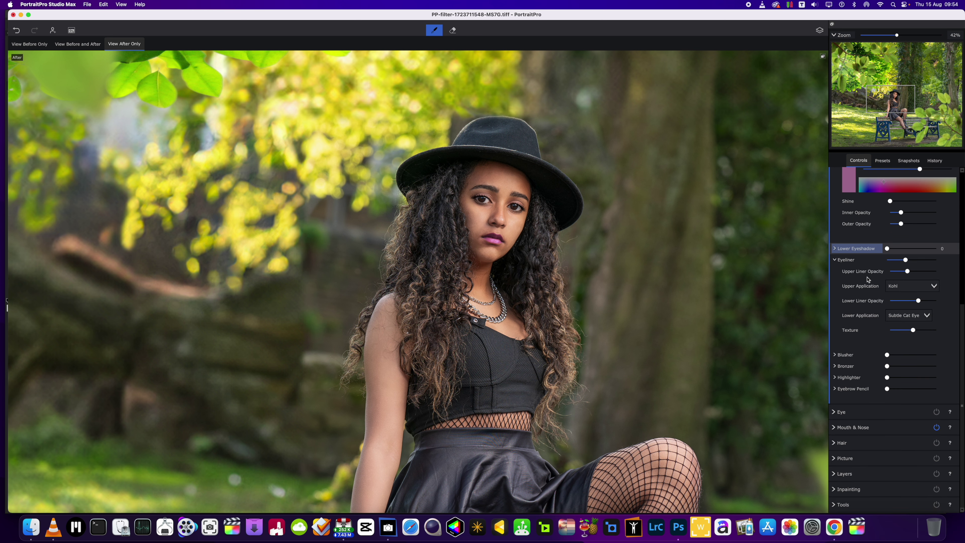
pyautogui.moveTo(888, 358); pyautogui.dragTo(902, 358)
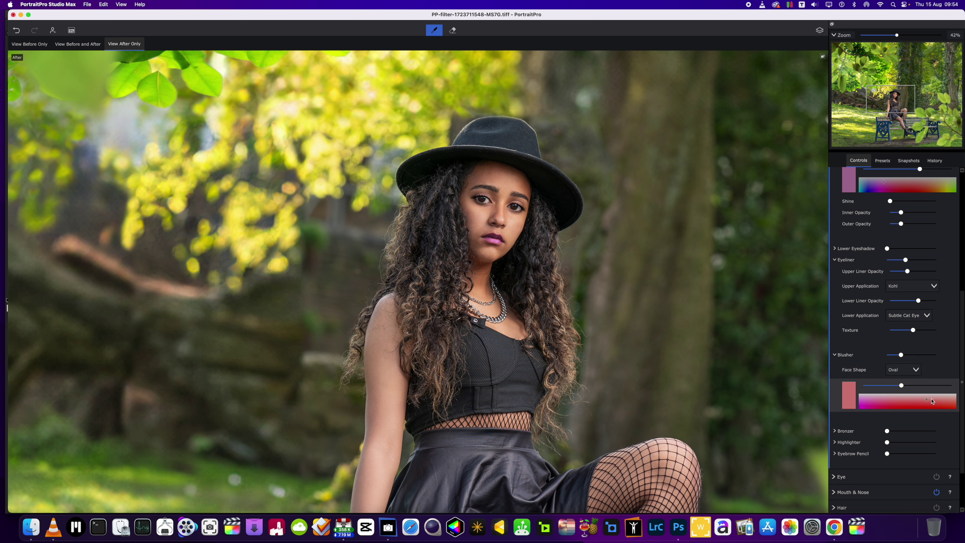
pyautogui.click(881, 401)
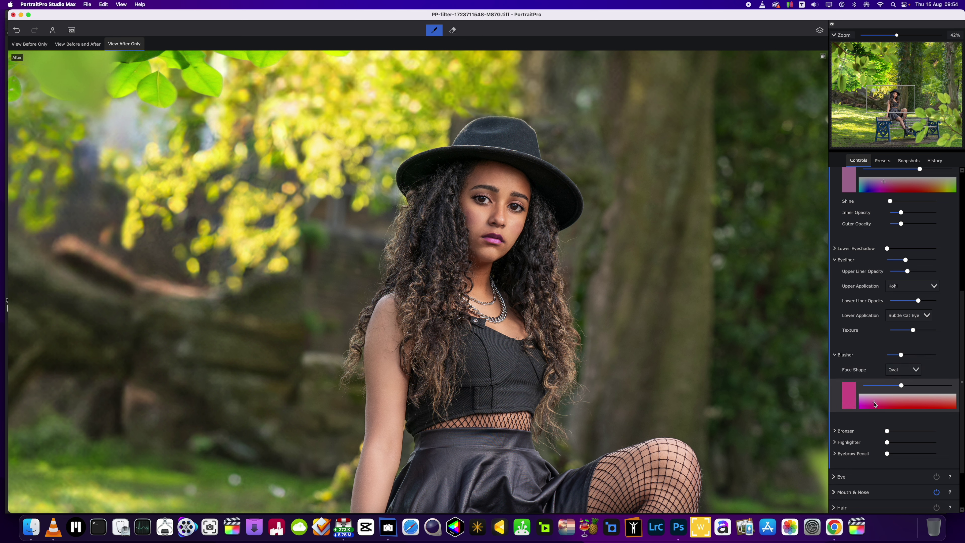
pyautogui.moveTo(901, 385); pyautogui.dragTo(954, 386)
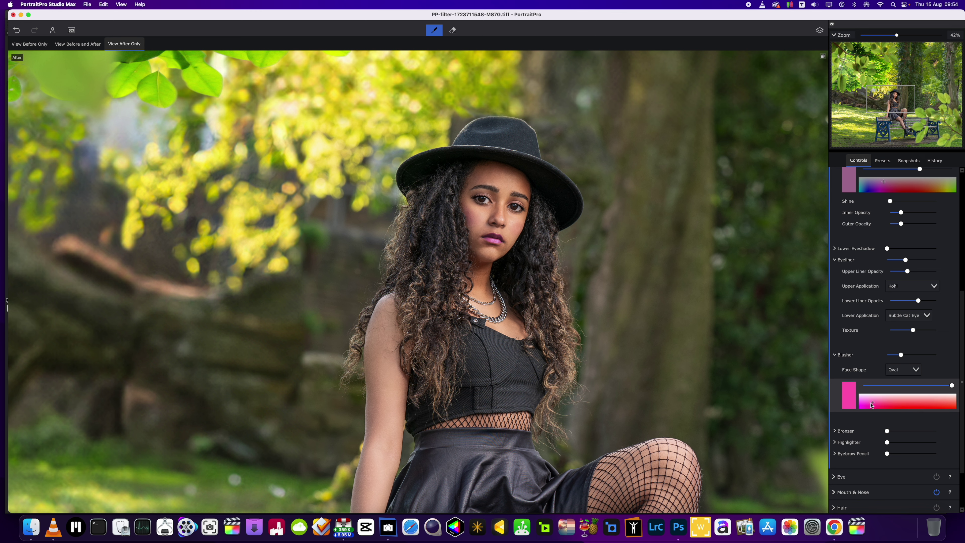
pyautogui.moveTo(872, 404); pyautogui.dragTo(867, 404)
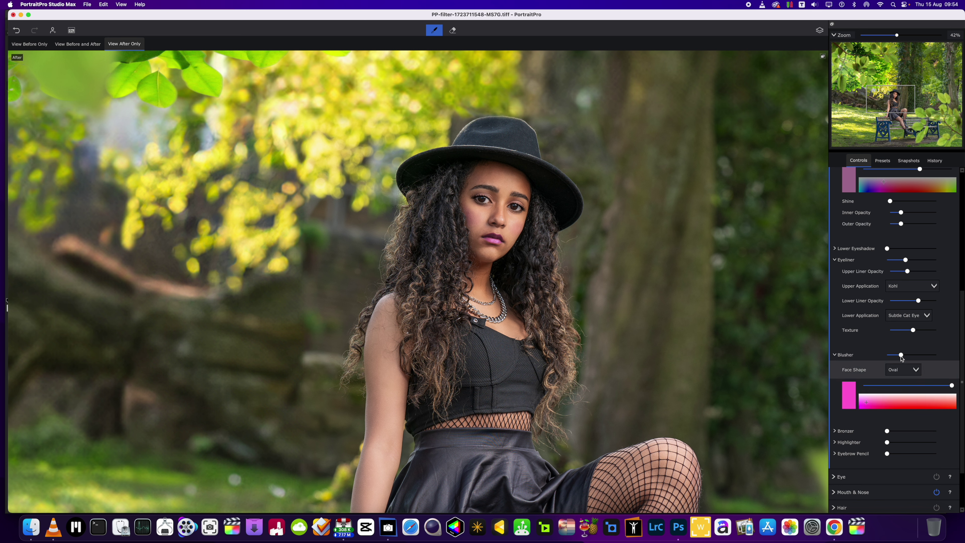
pyautogui.moveTo(901, 355); pyautogui.dragTo(901, 357)
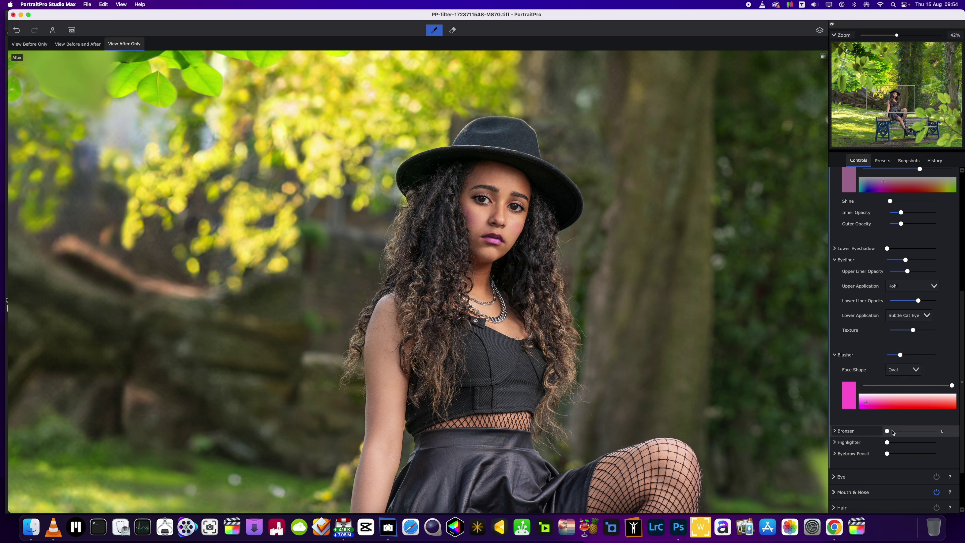
# Step: Add a light Dimension-style bronzer to her face
pyautogui.moveTo(888, 431); pyautogui.dragTo(897, 433)
pyautogui.scroll(-5, 902, 437)
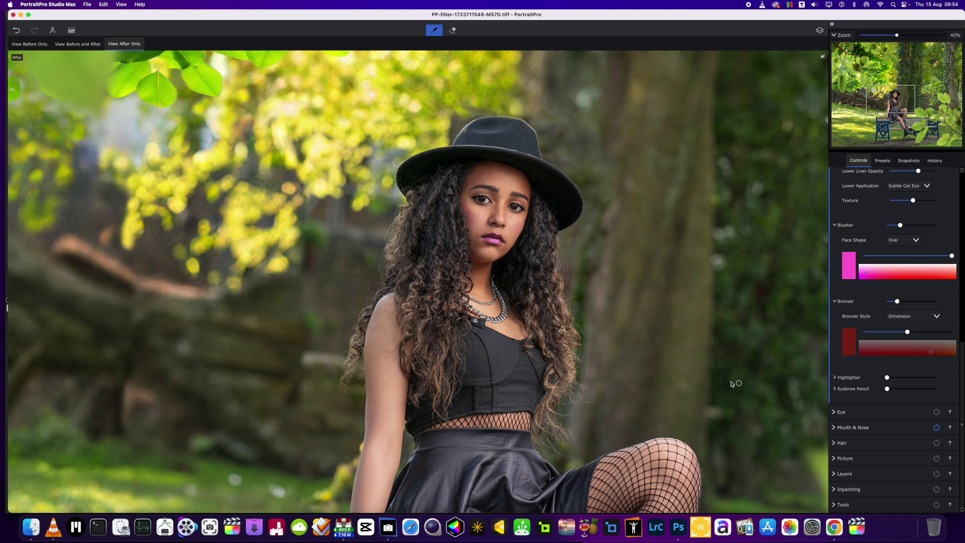
pyautogui.scroll(-2, 548, 369)
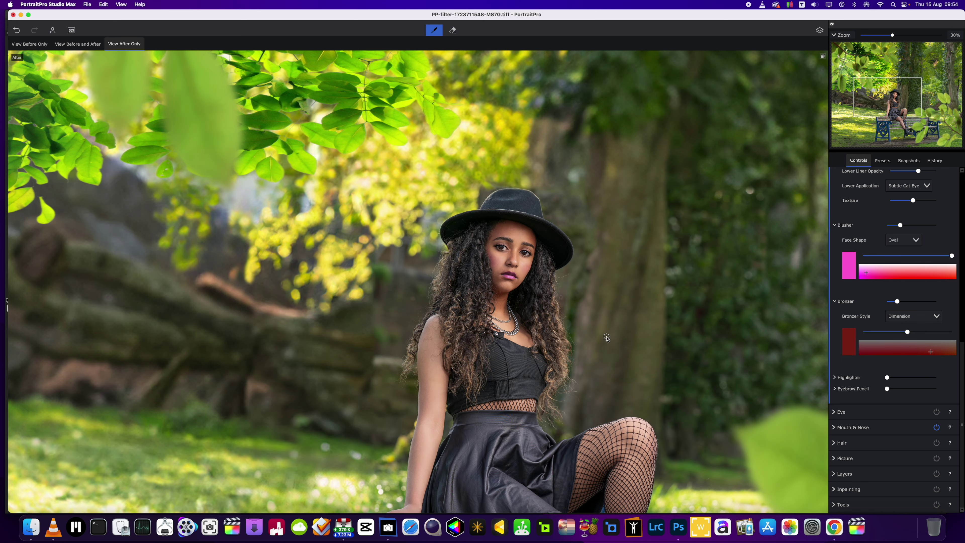
pyautogui.scroll(-1, 607, 337)
pyautogui.scroll(2, 531, 342)
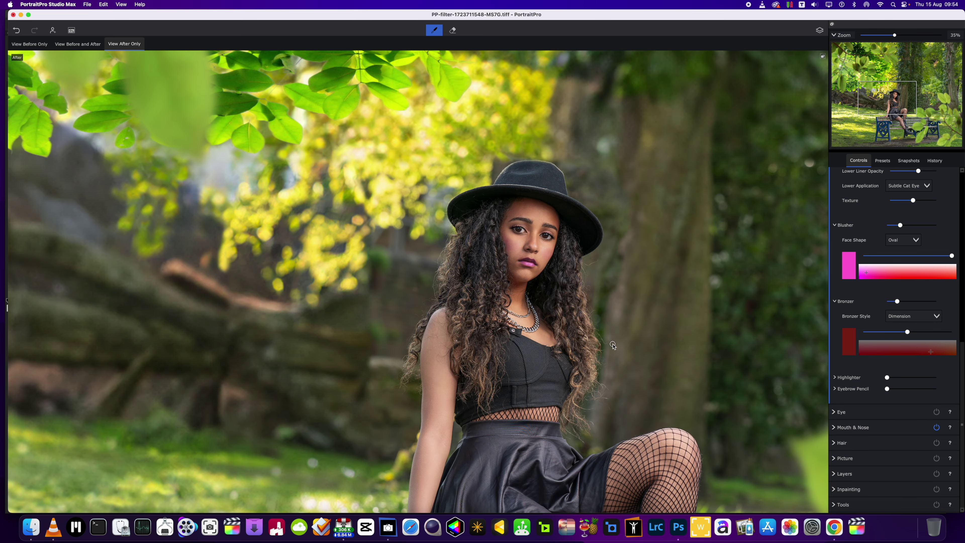
pyautogui.scroll(-2, 648, 344)
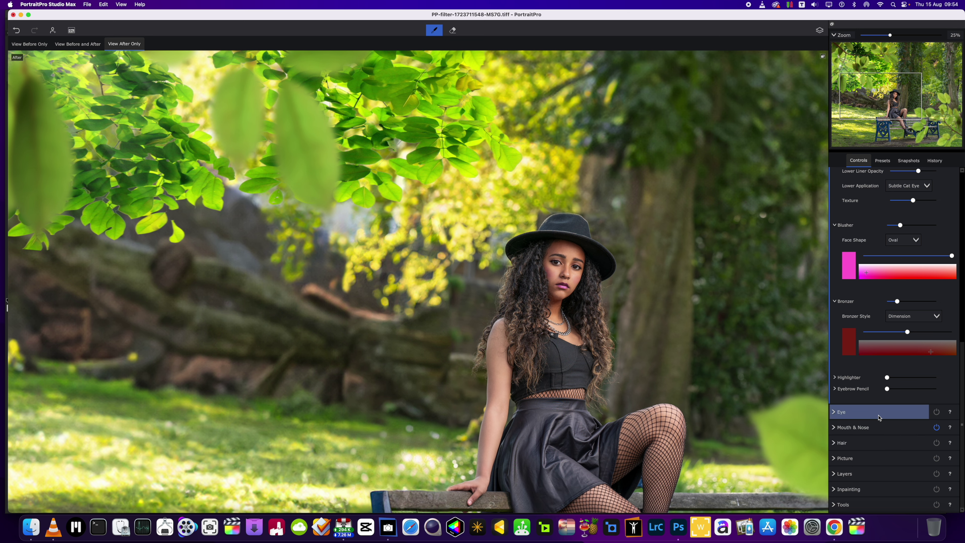
# Step: Raise Whiten Eyes, Sharpen Eyes, Brighten Iris, Sharpen Eyebrows (about 43) and Add Eyelid (about 85)
pyautogui.click(878, 413)
pyautogui.scroll(2, 668, 295)
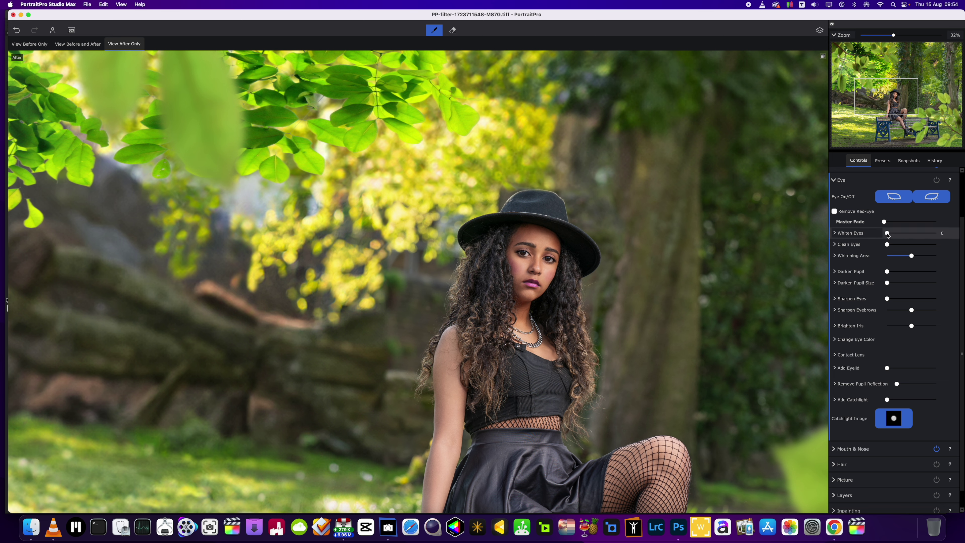
pyautogui.moveTo(893, 236); pyautogui.dragTo(891, 247)
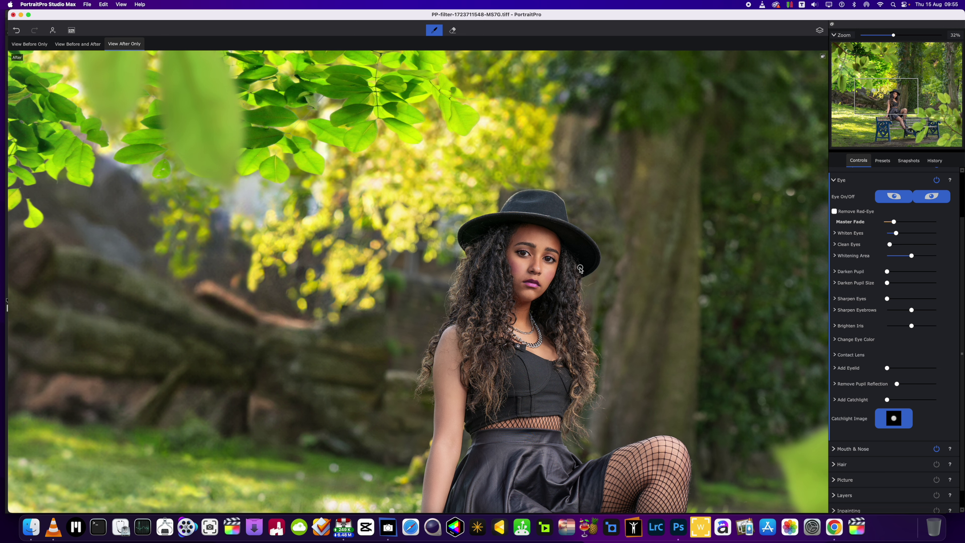
pyautogui.scroll(2, 580, 269)
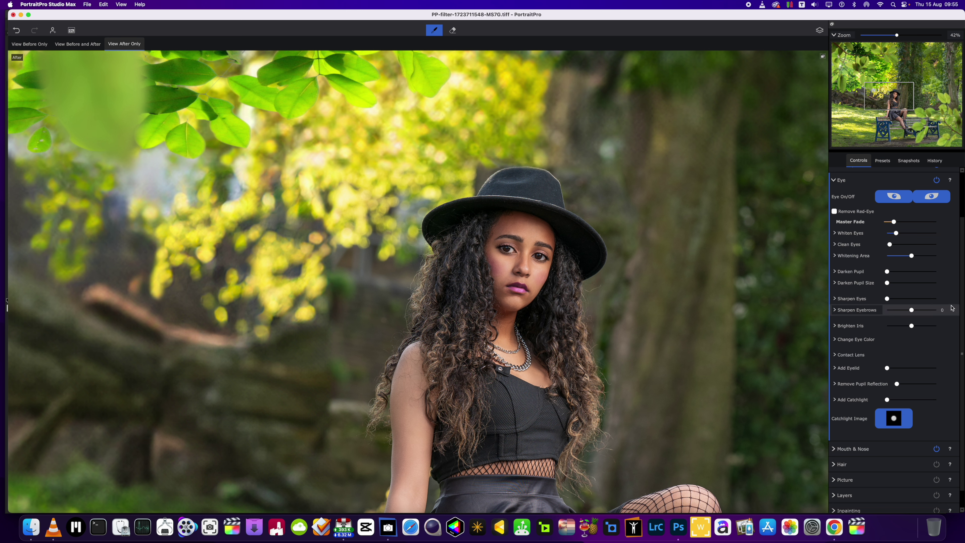
pyautogui.moveTo(889, 300); pyautogui.dragTo(903, 303)
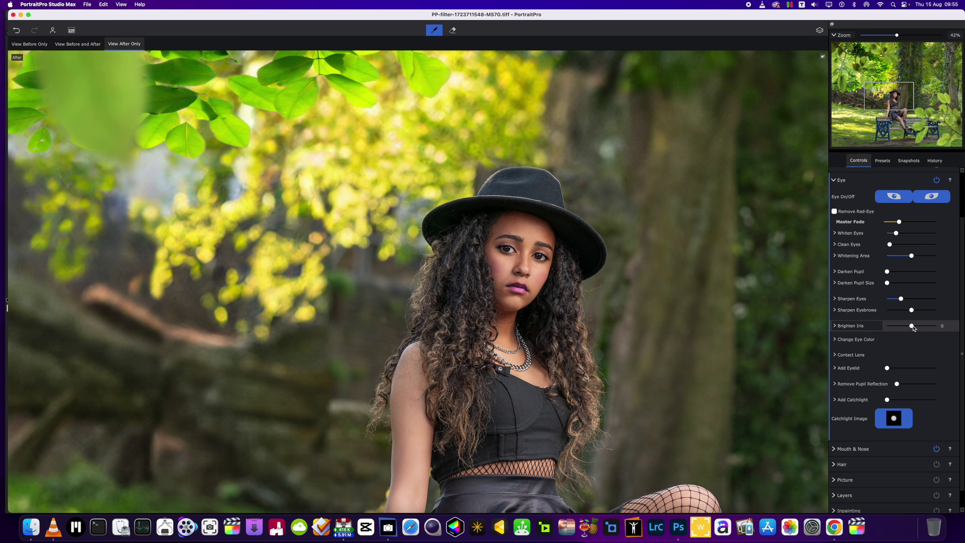
pyautogui.moveTo(917, 328); pyautogui.dragTo(929, 327)
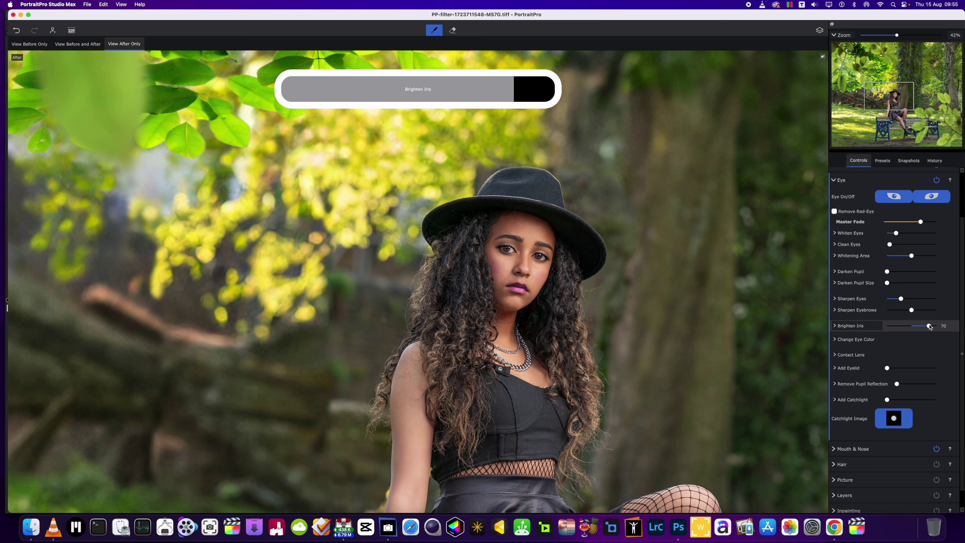
pyautogui.moveTo(913, 312); pyautogui.dragTo(925, 312)
pyautogui.moveTo(888, 369); pyautogui.dragTo(930, 371)
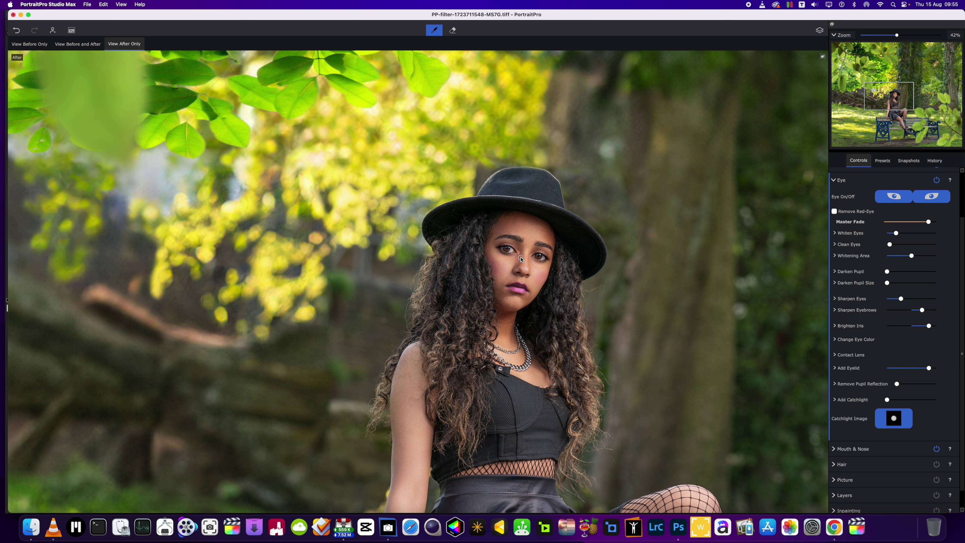
pyautogui.scroll(-3, 585, 302)
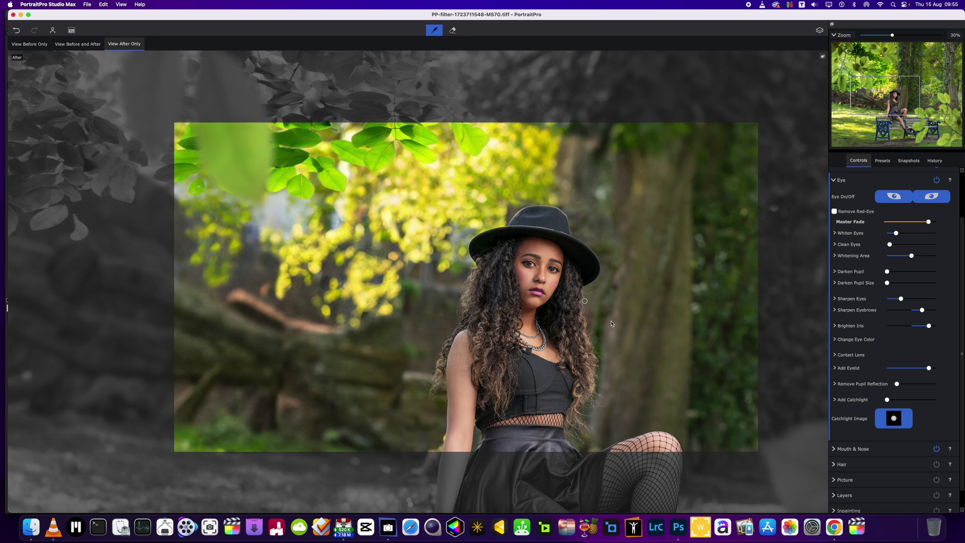
pyautogui.scroll(-1, 902, 404)
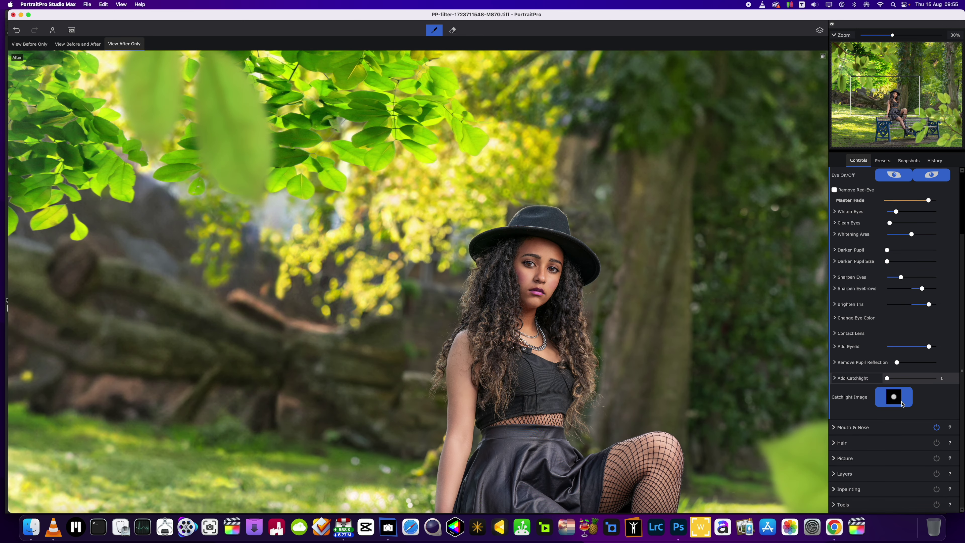
pyautogui.scroll(3, 558, 289)
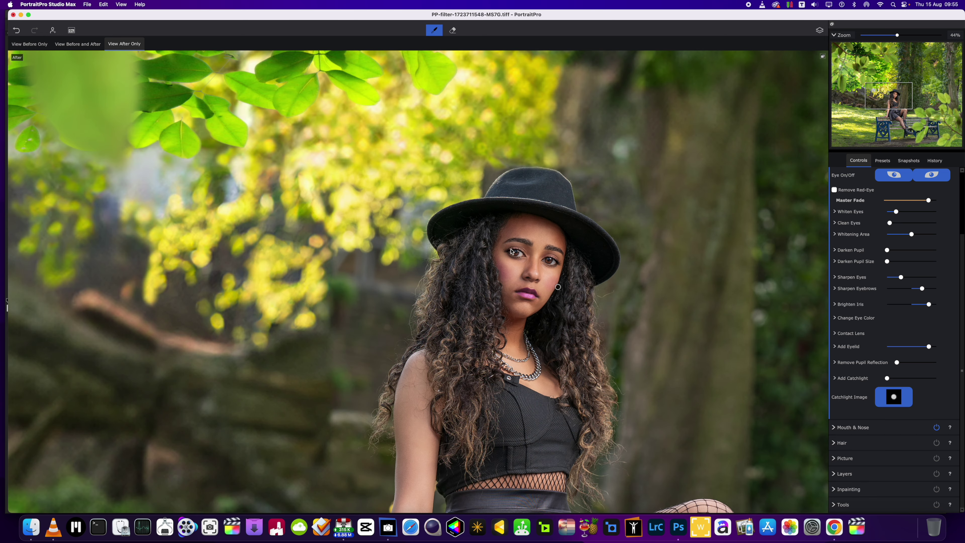
pyautogui.scroll(-3, 688, 312)
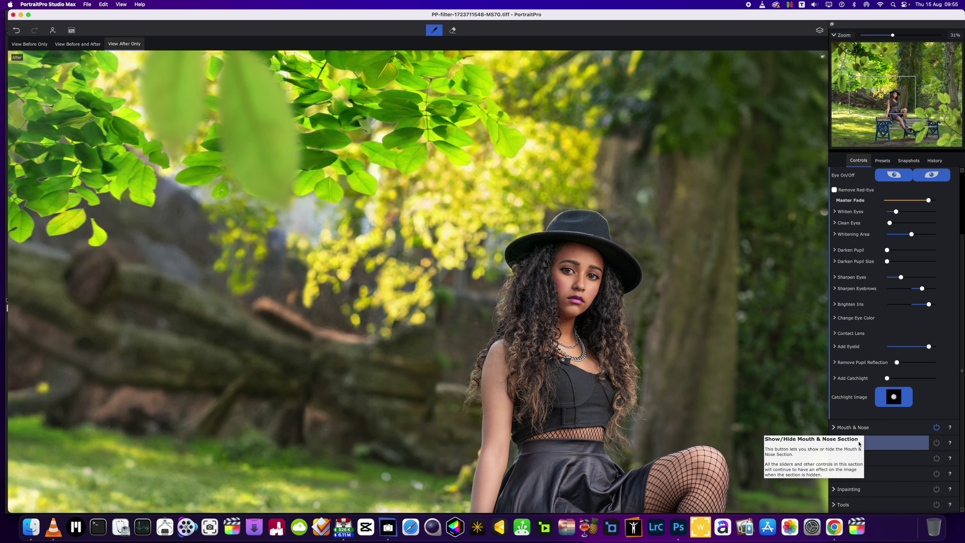
# Step: Add fill light and sharpening to her hair
pyautogui.click(860, 444)
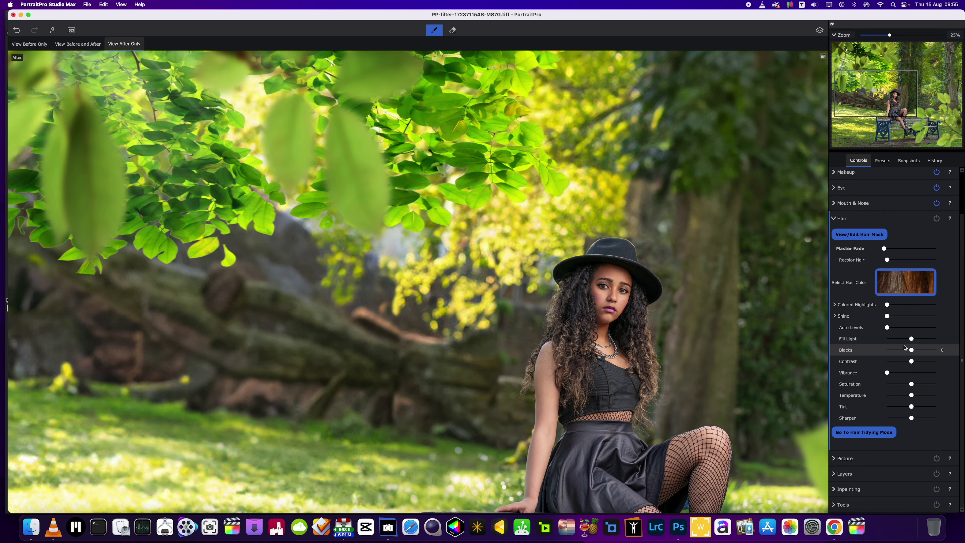
pyautogui.moveTo(913, 340); pyautogui.dragTo(884, 375)
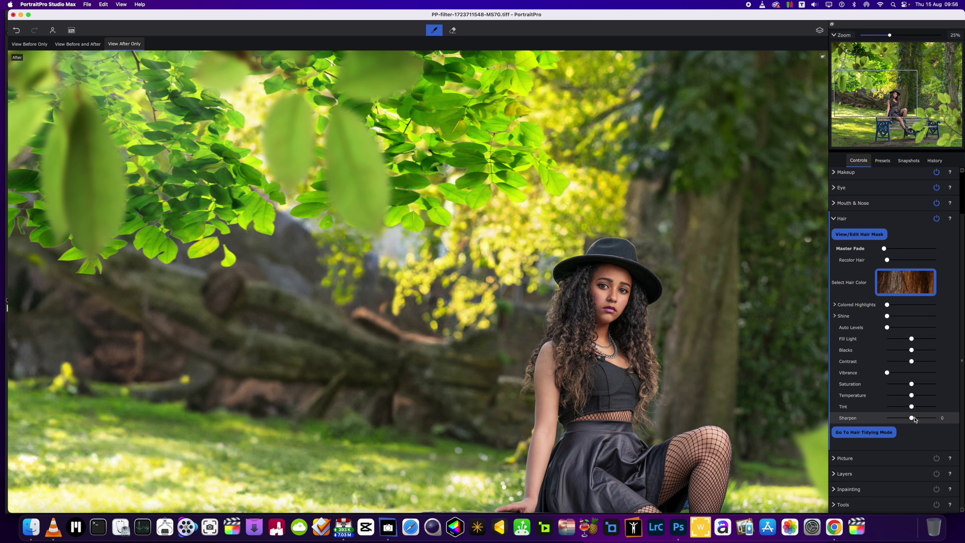
pyautogui.moveTo(917, 418); pyautogui.dragTo(916, 420)
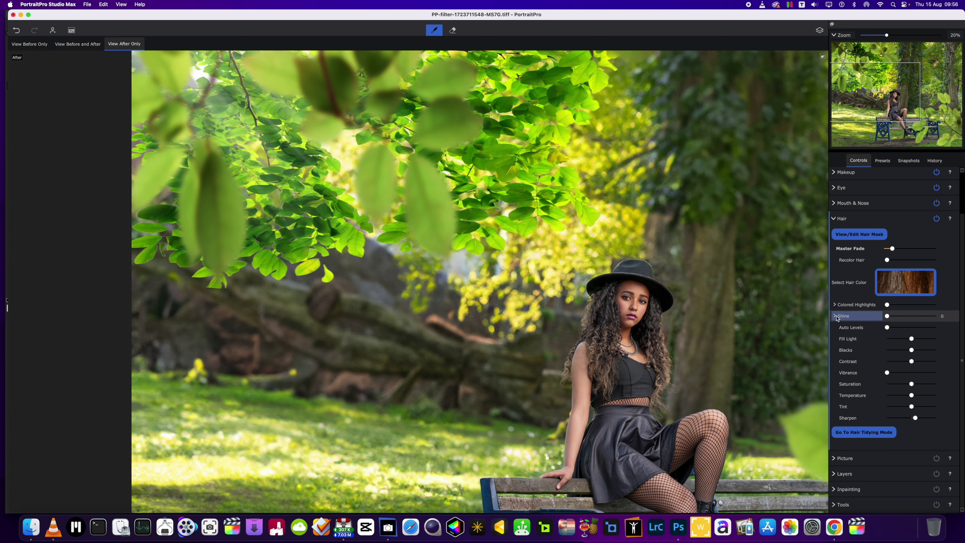
pyautogui.click(838, 316)
pyautogui.click(839, 306)
pyautogui.click(920, 414)
# Step: Try an Ash blonde hair recolour, then set Recolor Hair back to zero and confirm
pyautogui.scroll(-2, 922, 411)
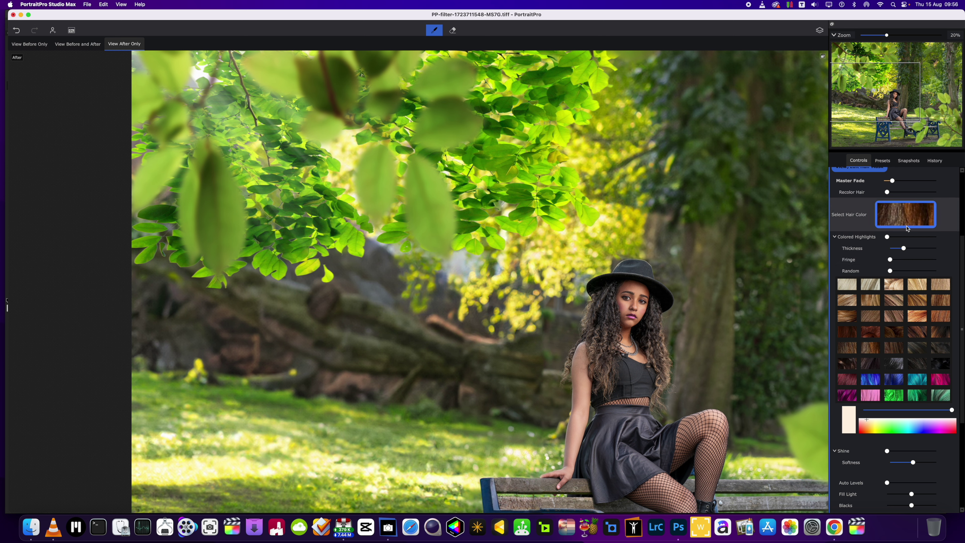
pyautogui.click(908, 232)
pyautogui.click(870, 201)
pyautogui.scroll(-2, 906, 257)
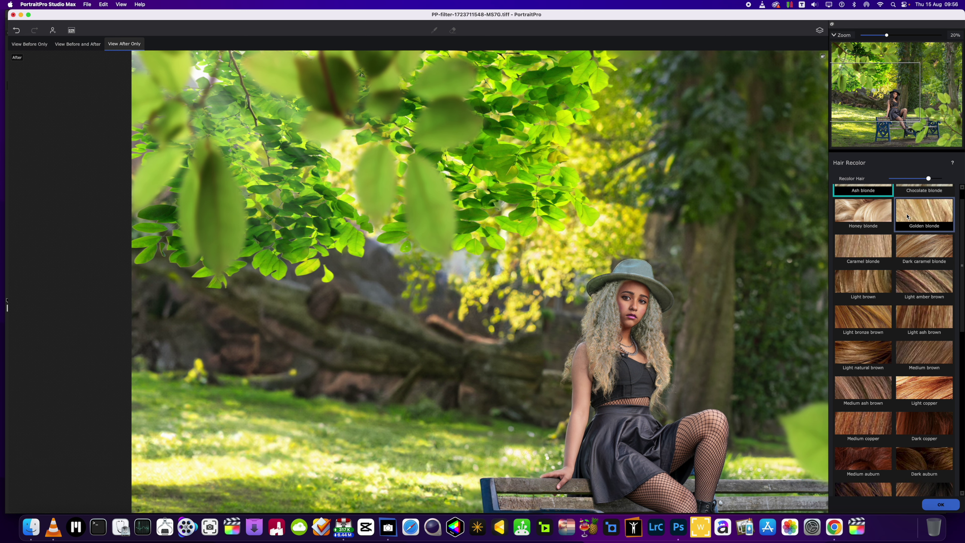
pyautogui.scroll(2, 935, 455)
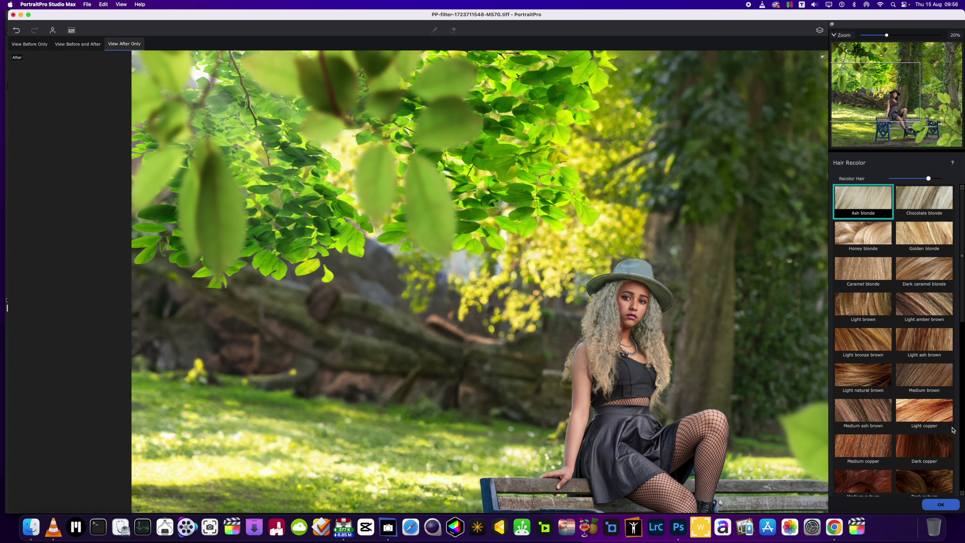
pyautogui.moveTo(928, 178); pyautogui.dragTo(889, 178)
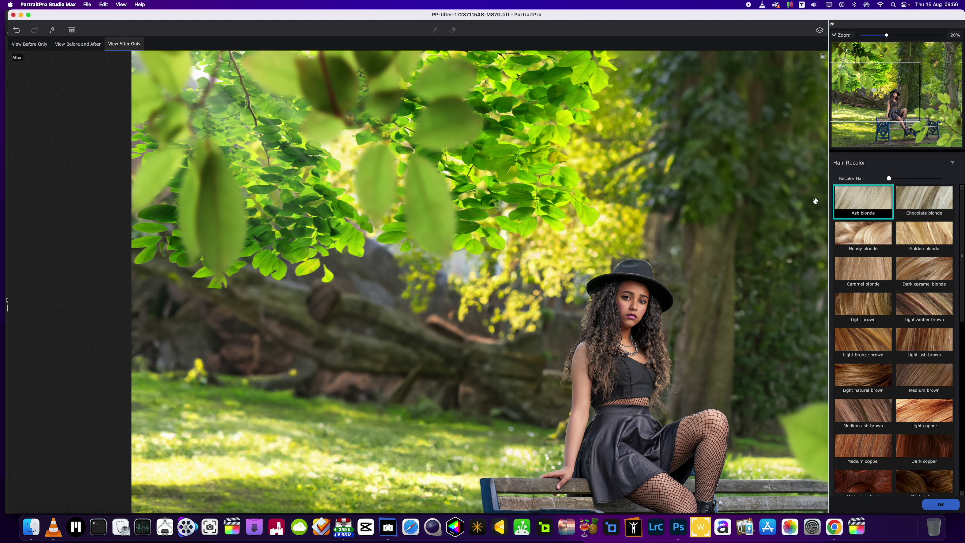
pyautogui.scroll(-2, 675, 300)
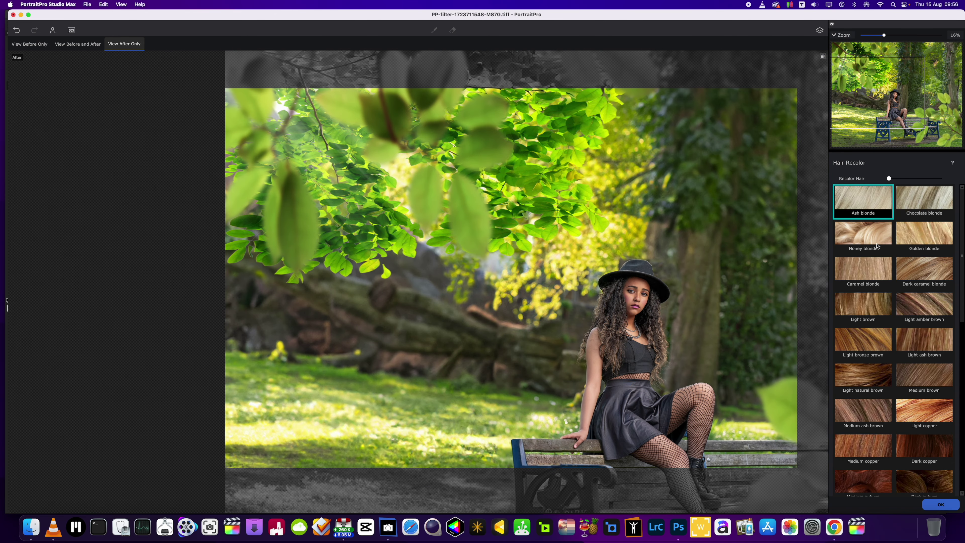
pyautogui.click(944, 504)
pyautogui.scroll(-3, 942, 412)
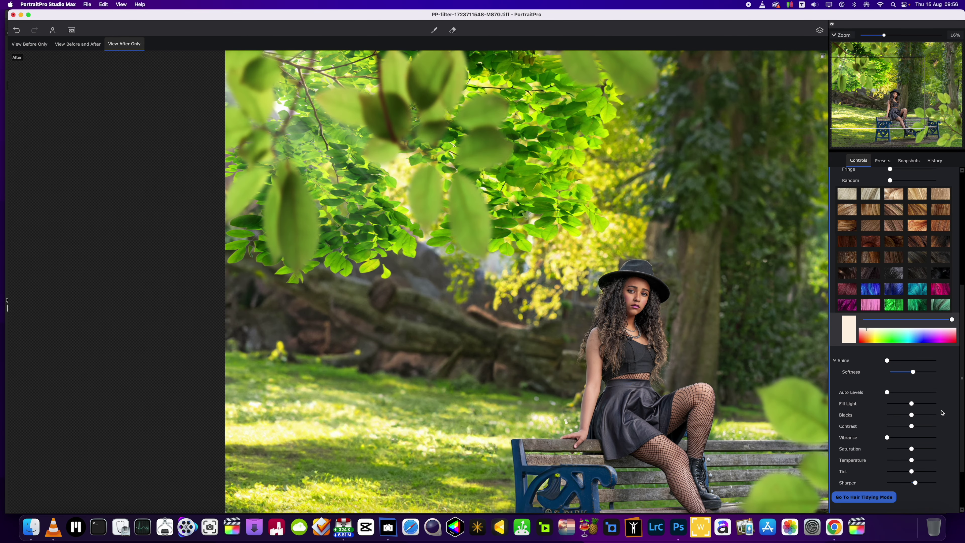
pyautogui.scroll(-2, 942, 413)
pyautogui.scroll(8, 943, 413)
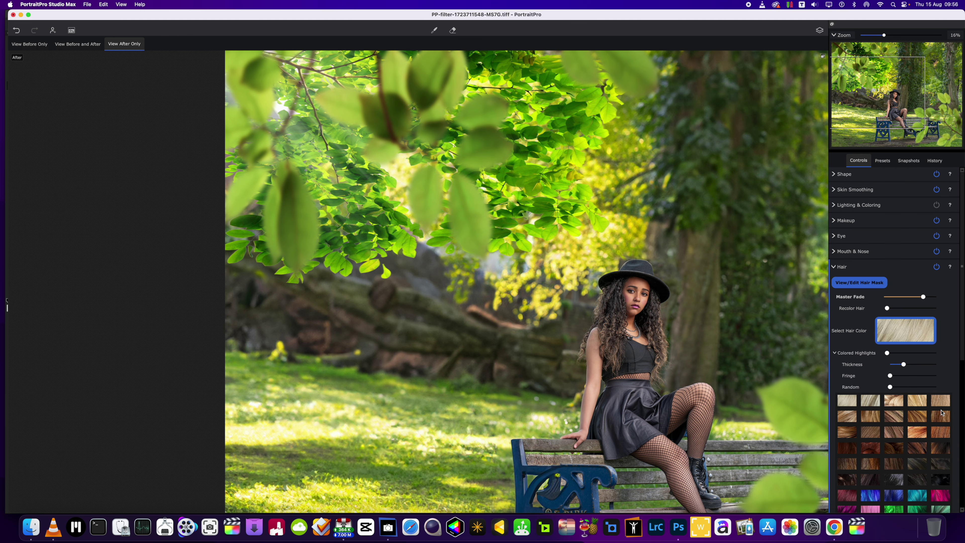
pyautogui.click(841, 266)
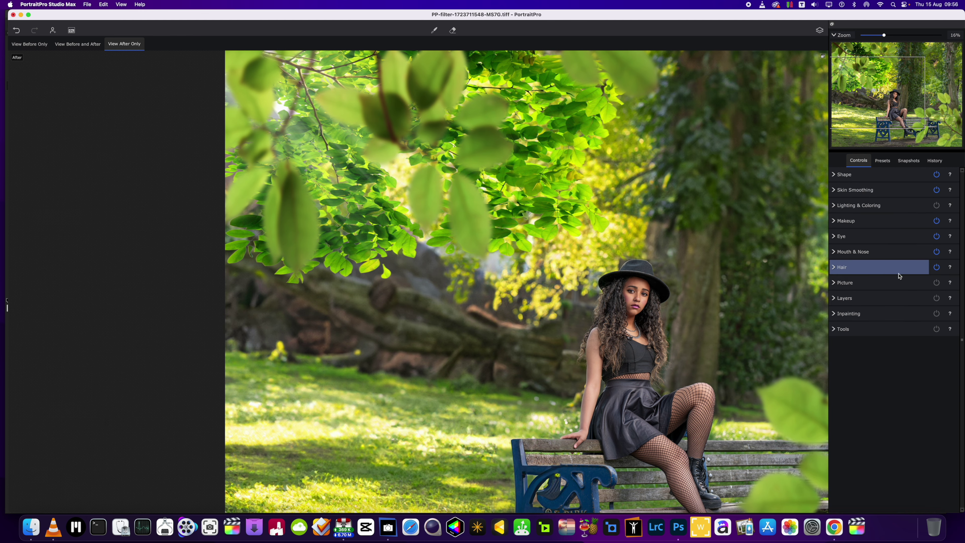
# Step: Add modeling shading and set Body Contrast 70, Base Contrast 20 and Smokey Eyes 23
pyautogui.click(838, 206)
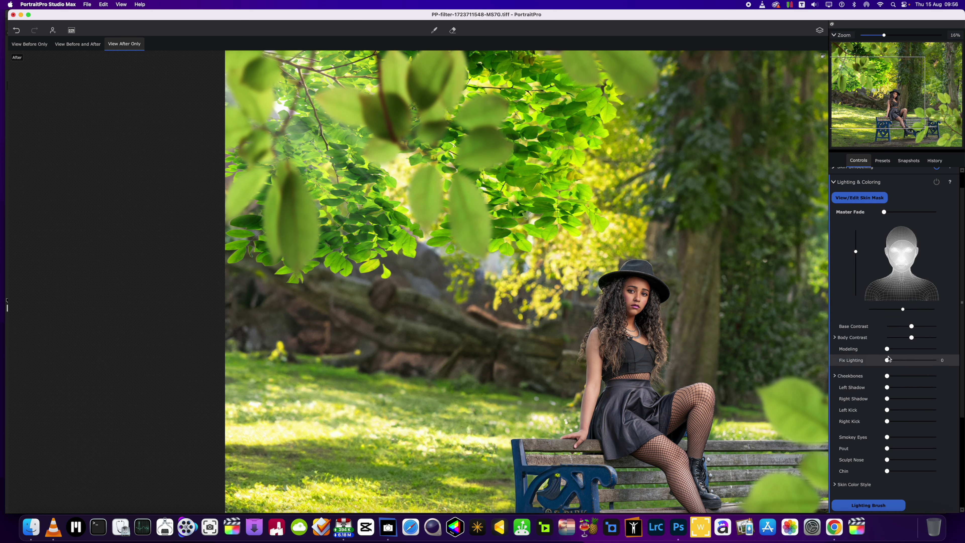
pyautogui.moveTo(888, 349); pyautogui.dragTo(901, 350)
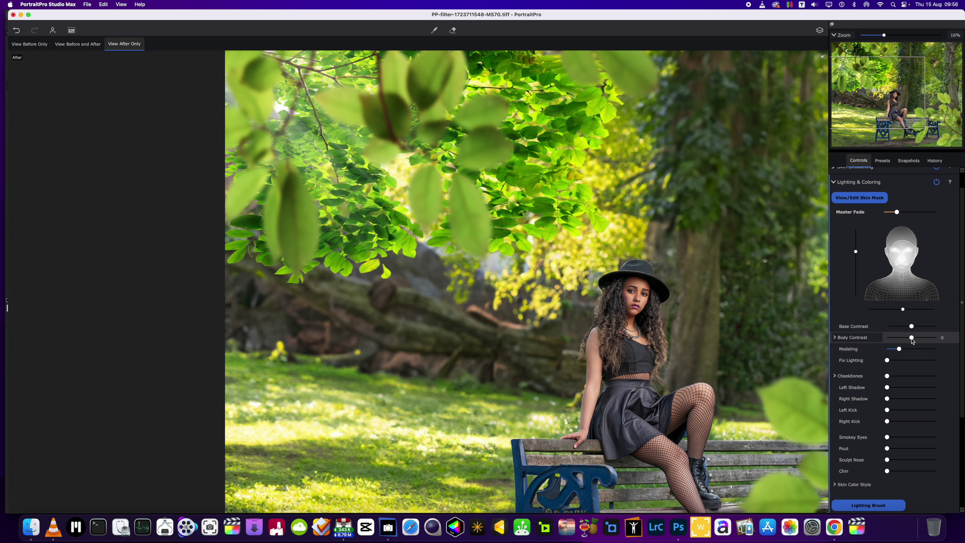
pyautogui.moveTo(922, 340)
pyautogui.mouseDown()
pyautogui.moveTo(931, 340)
pyautogui.moveTo(909, 344)
pyautogui.moveTo(931, 342)
pyautogui.mouseUp()
pyautogui.click(835, 338)
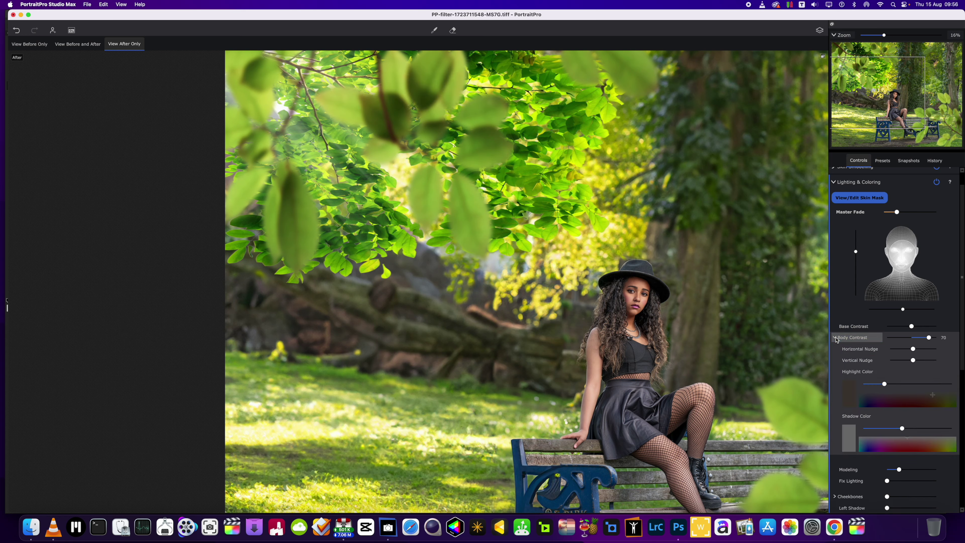
pyautogui.click(835, 338)
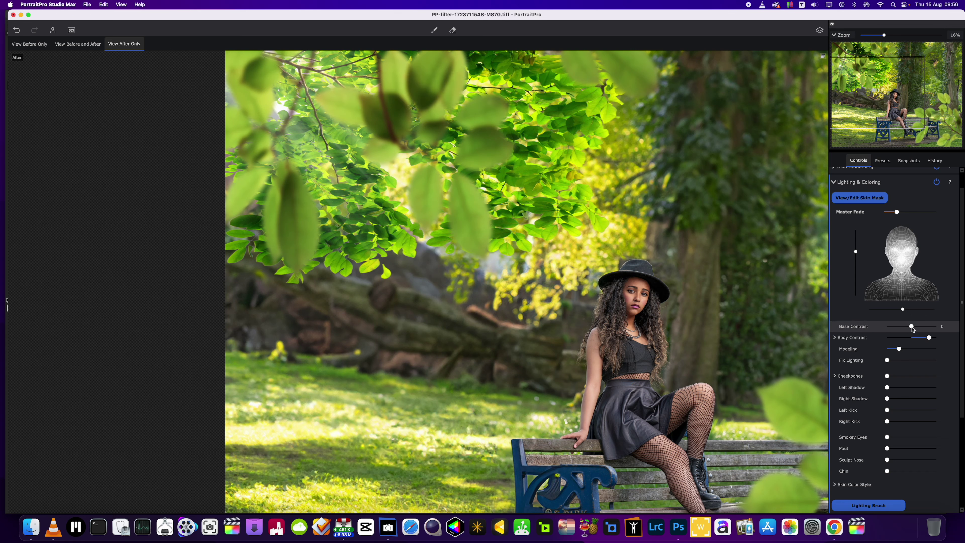
pyautogui.moveTo(913, 327); pyautogui.dragTo(917, 327)
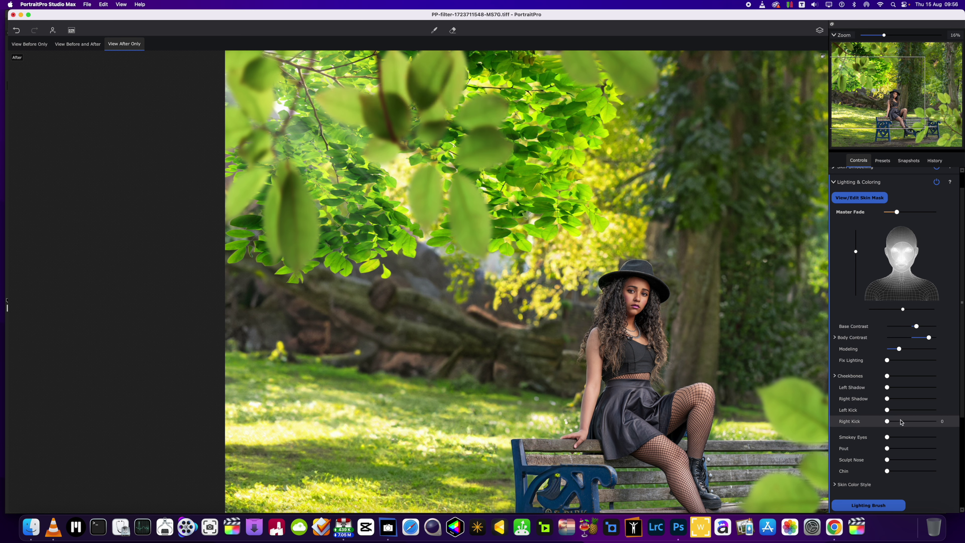
pyautogui.moveTo(897, 439)
pyautogui.mouseDown()
pyautogui.moveTo(889, 460)
pyautogui.moveTo(937, 460)
pyautogui.mouseUp()
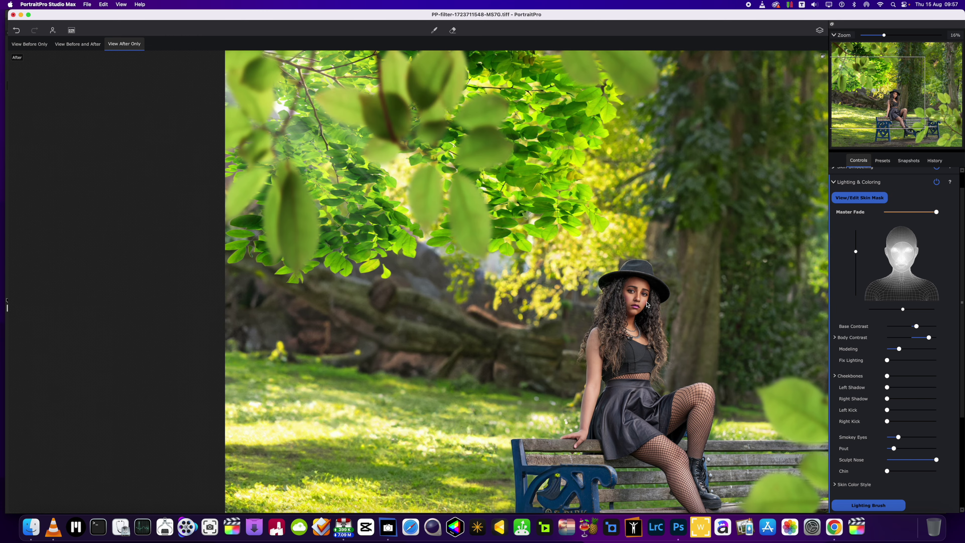
# Step: Ease Sculpt Nose down to 35 and set Right Shadow to 29
pyautogui.scroll(2, 648, 306)
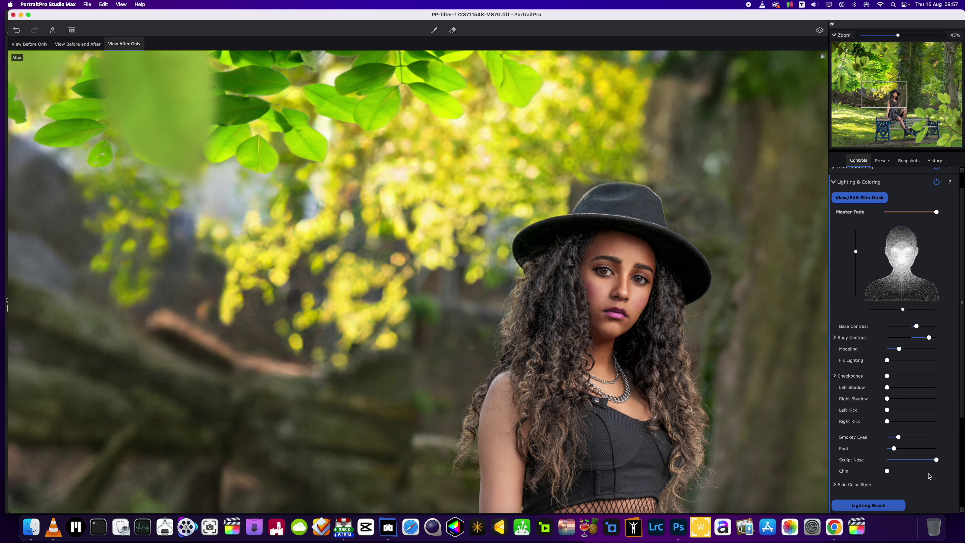
pyautogui.moveTo(936, 460)
pyautogui.mouseDown()
pyautogui.moveTo(904, 460)
pyautogui.moveTo(936, 460)
pyautogui.mouseUp()
pyautogui.scroll(-1, 801, 425)
pyautogui.moveTo(898, 440)
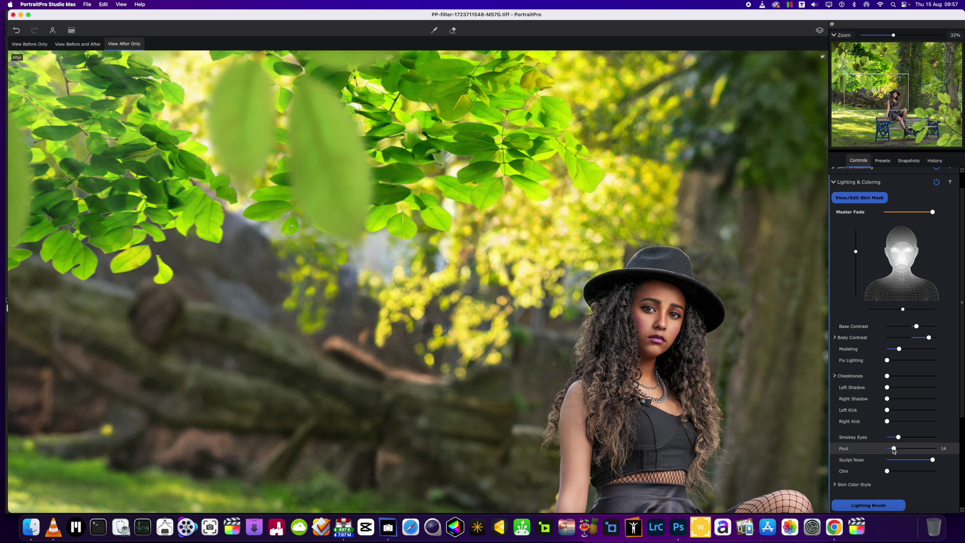
pyautogui.moveTo(889, 400)
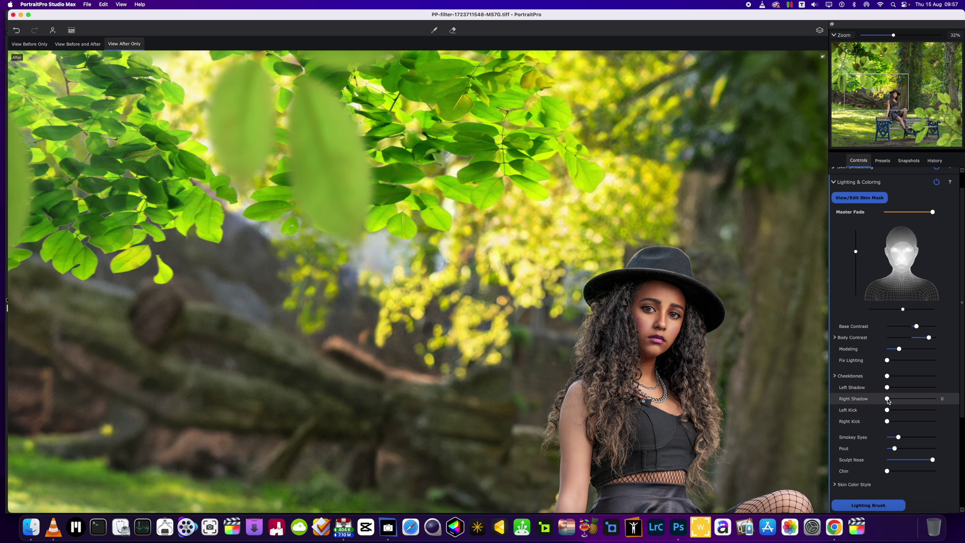
pyautogui.moveTo(888, 399)
pyautogui.mouseDown()
pyautogui.moveTo(902, 399)
pyautogui.moveTo(891, 389)
pyautogui.moveTo(903, 392)
pyautogui.moveTo(870, 393)
pyautogui.mouseUp()
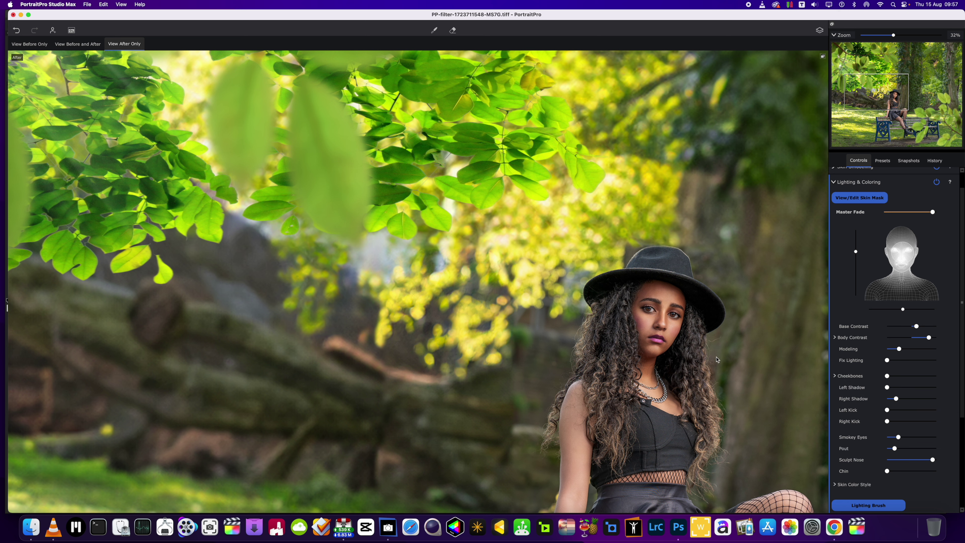
# Step: Save the retouched portrait back into Photoshop
pyautogui.scroll(-4, 880, 441)
pyautogui.scroll(-4, 880, 437)
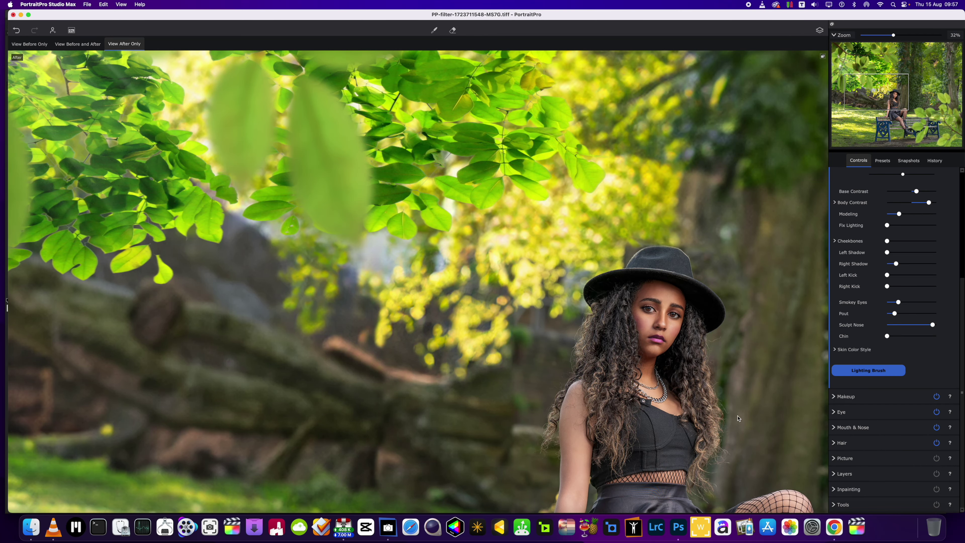
pyautogui.scroll(-3, 735, 415)
pyautogui.scroll(-2, 735, 415)
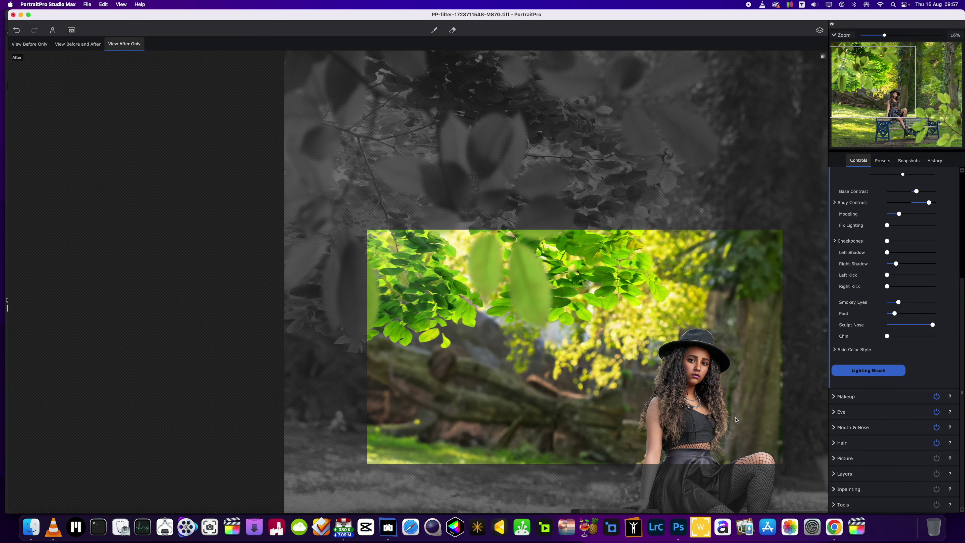
pyautogui.scroll(-2, 735, 419)
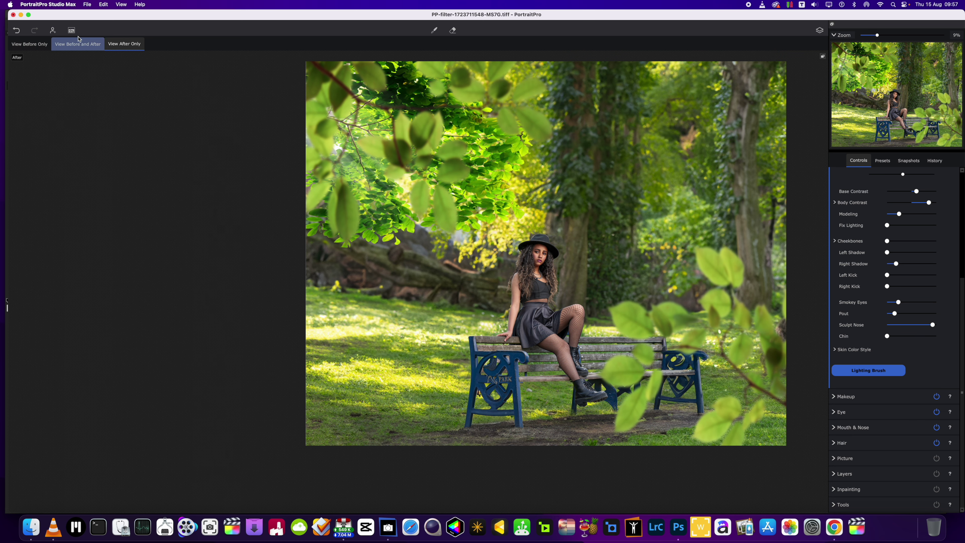
pyautogui.click(71, 30)
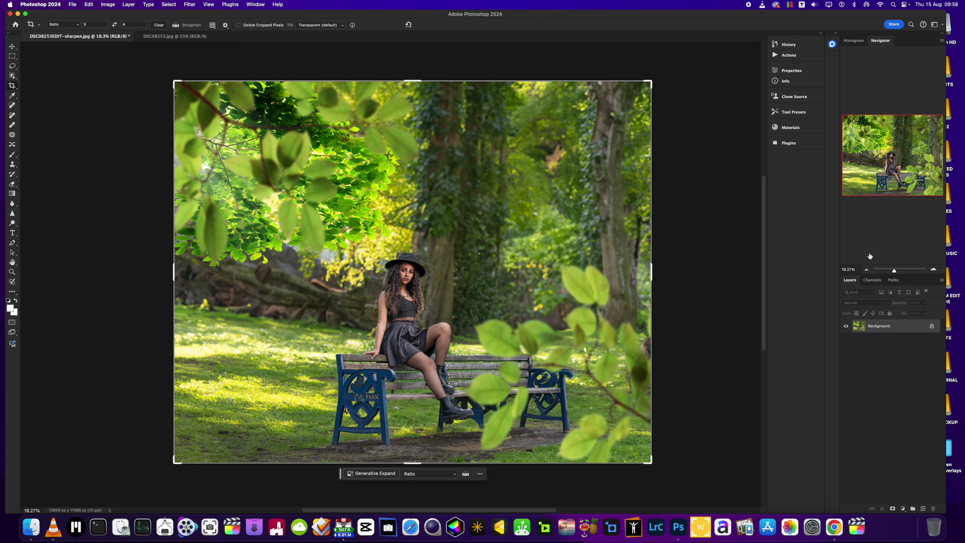
pyautogui.moveTo(895, 270); pyautogui.dragTo(899, 273)
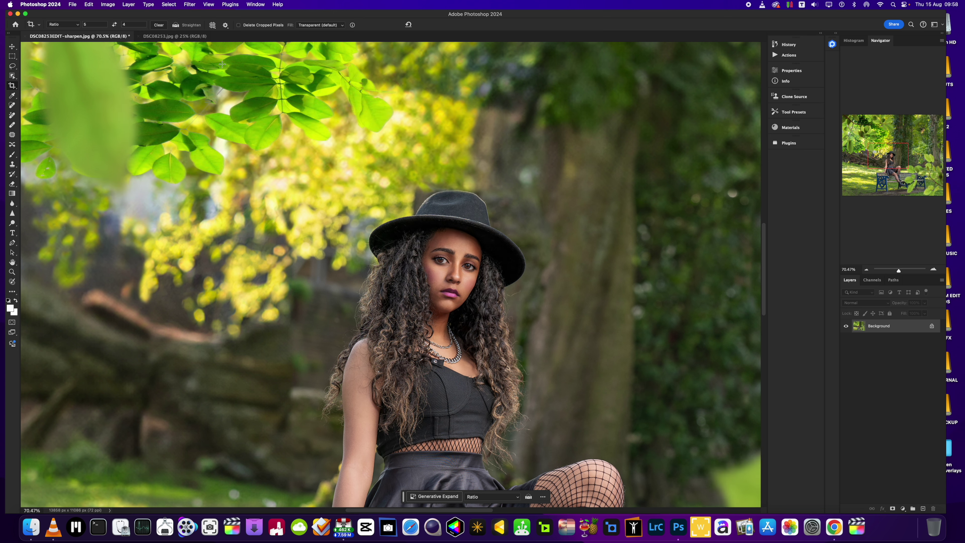
# Step: Start the Liquify filter from the Filter menu and zoom the preview to 100% on her face
pyautogui.click(189, 4)
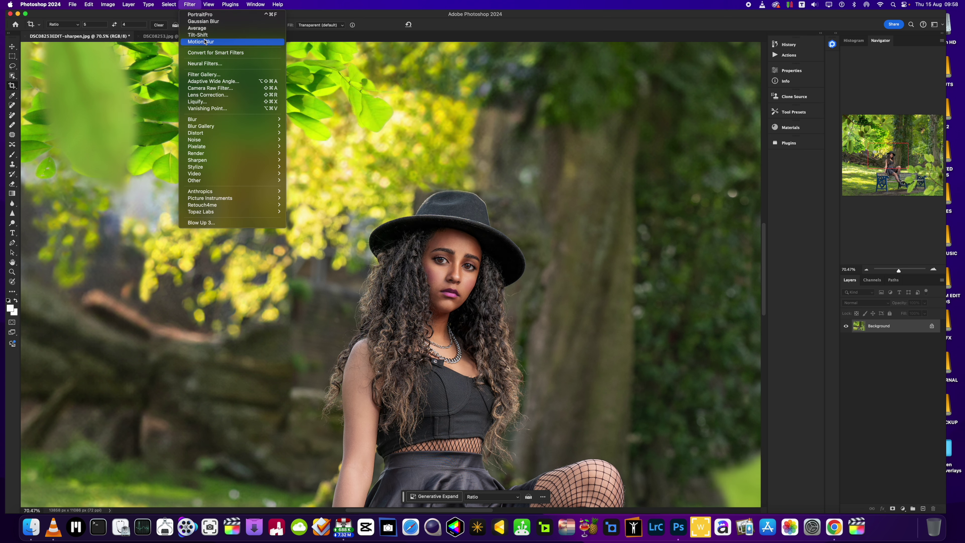
pyautogui.click(204, 102)
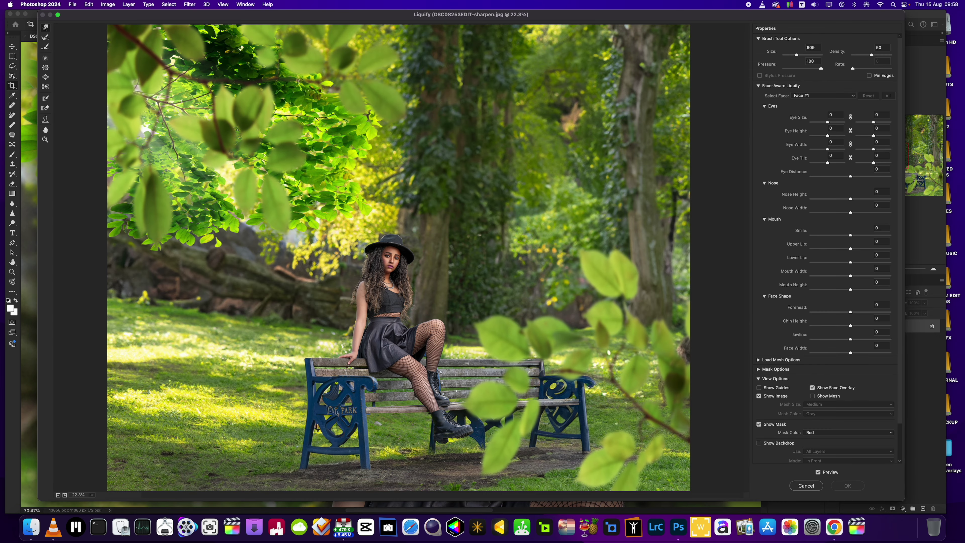
pyautogui.click(64, 495)
pyautogui.click(65, 495)
pyautogui.click(65, 495)
pyautogui.click(64, 494)
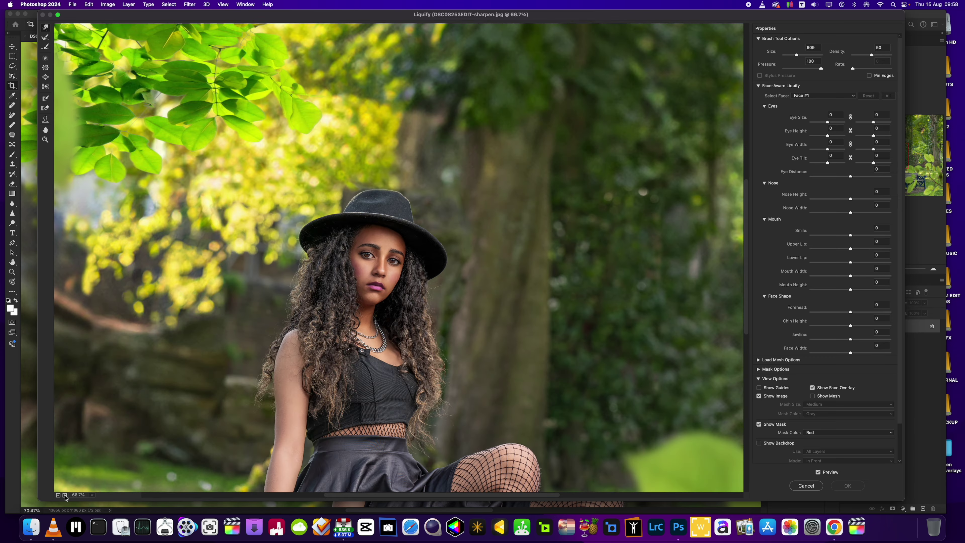
pyautogui.click(64, 494)
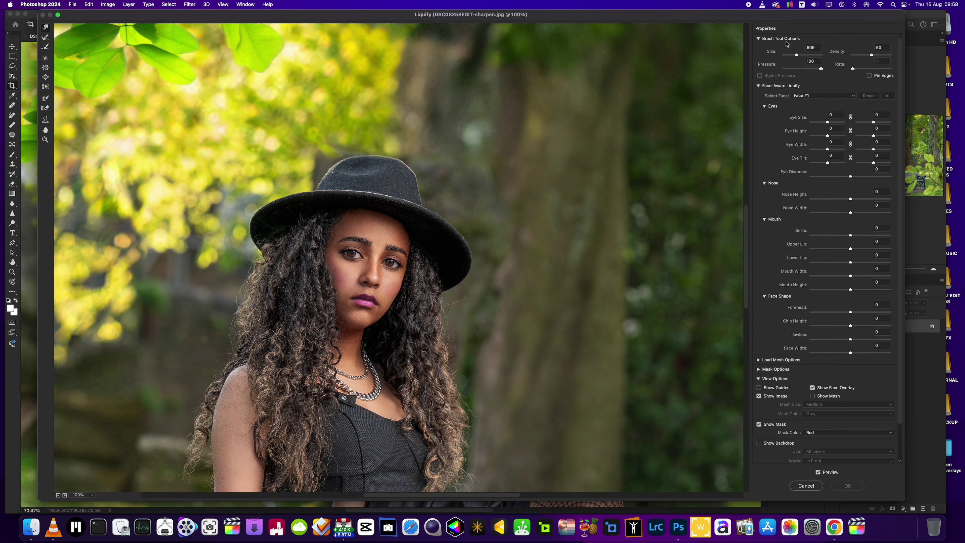
# Step: Set the warp brush to 784 and push the areas beside and right of the hat brim outward
pyautogui.moveTo(797, 54); pyautogui.dragTo(794, 58)
pyautogui.moveTo(794, 56); pyautogui.dragTo(792, 57)
pyautogui.moveTo(796, 56); pyautogui.dragTo(799, 57)
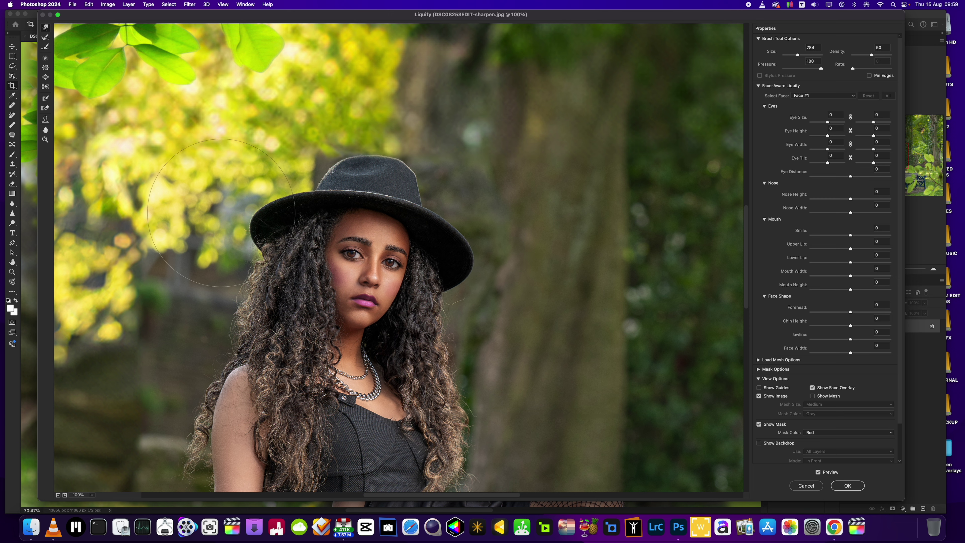
pyautogui.moveTo(228, 215); pyautogui.dragTo(212, 211)
pyautogui.moveTo(476, 263); pyautogui.dragTo(485, 266)
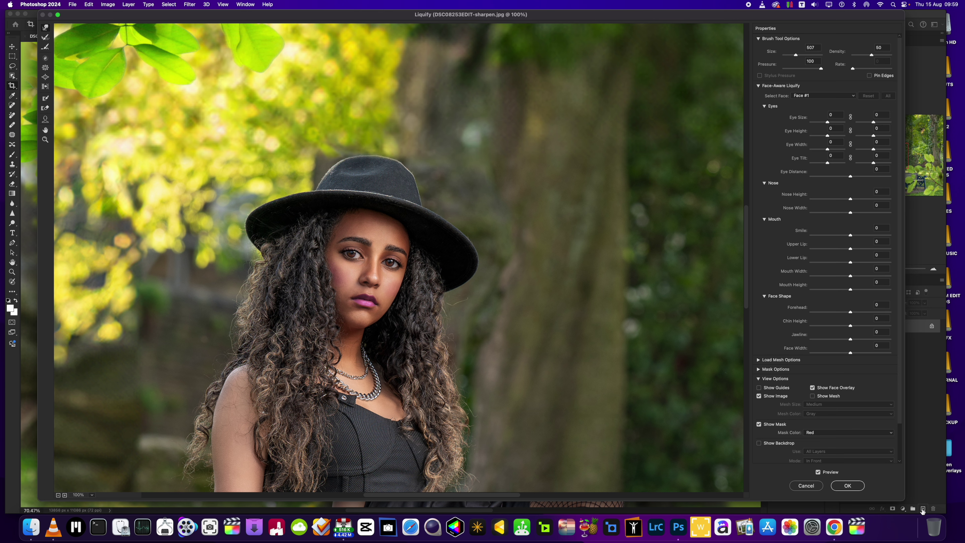
pyautogui.click(857, 492)
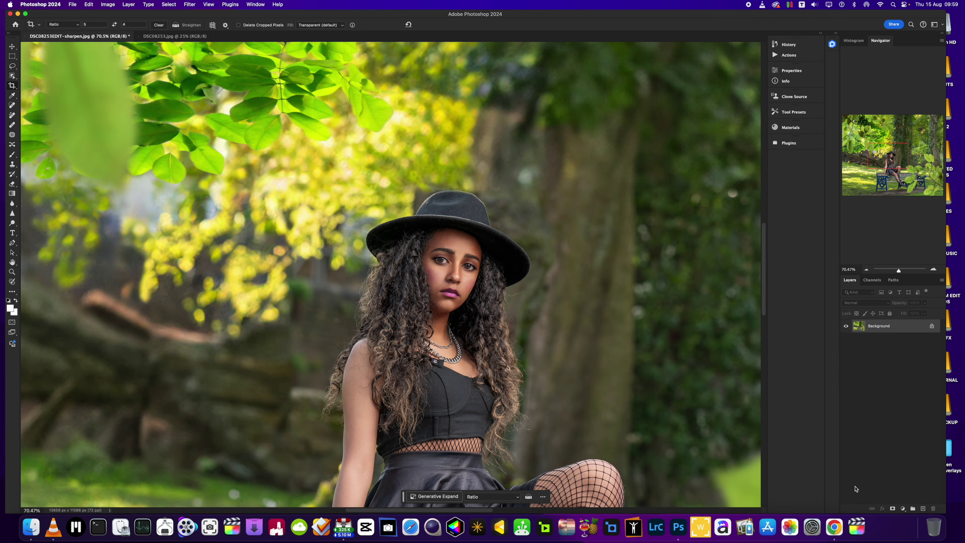
pyautogui.scroll(-3, 517, 329)
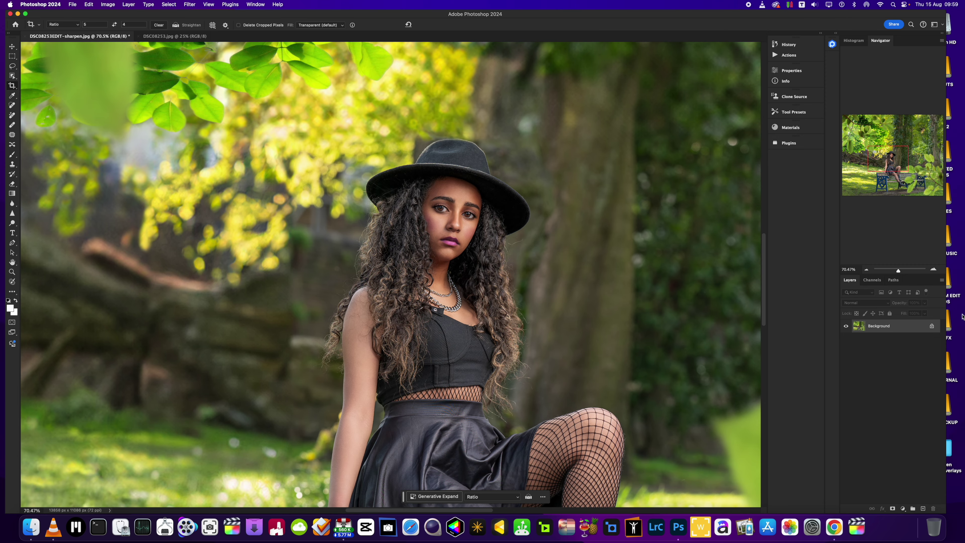
pyautogui.moveTo(899, 270)
pyautogui.mouseDown()
pyautogui.moveTo(887, 270)
pyautogui.moveTo(896, 272)
pyautogui.mouseUp()
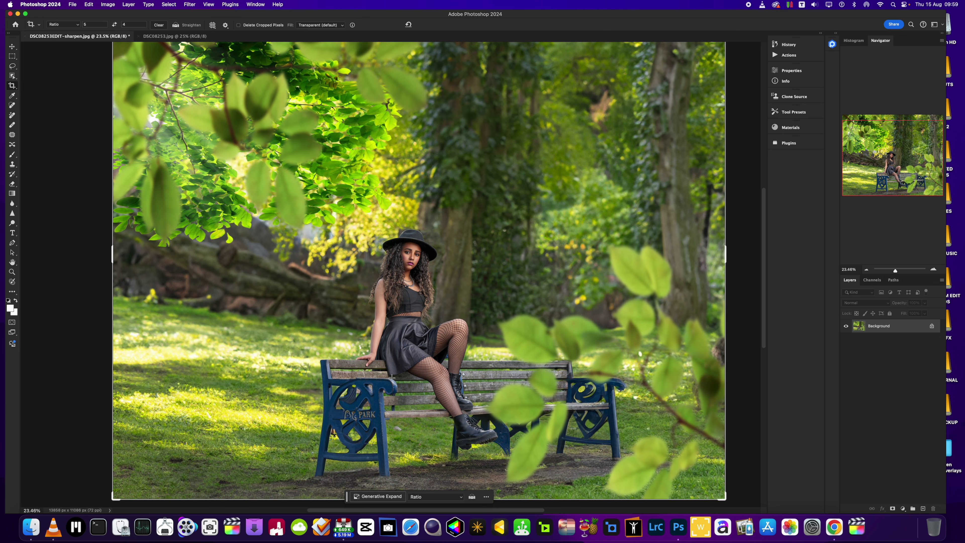
pyautogui.scroll(-3, 416, 422)
pyautogui.scroll(3, 416, 421)
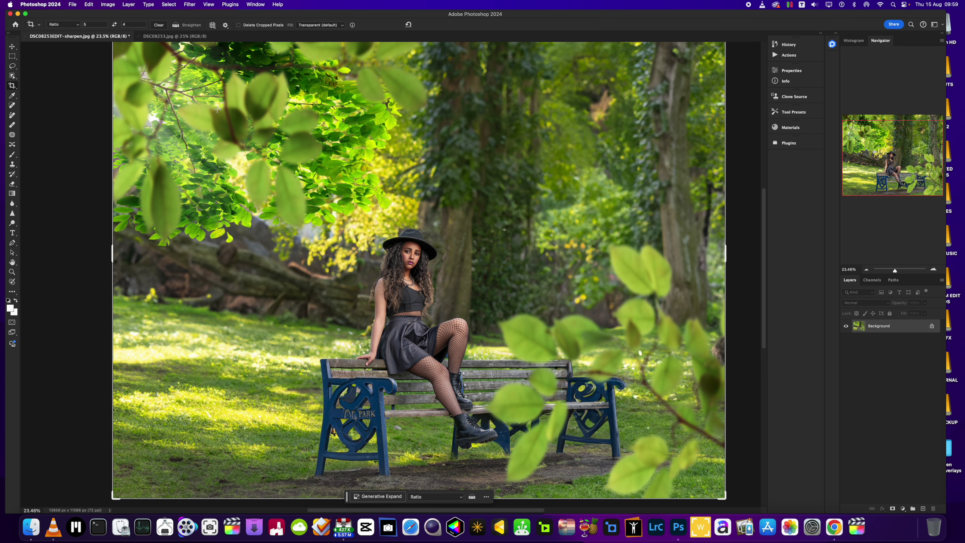
pyautogui.click(152, 37)
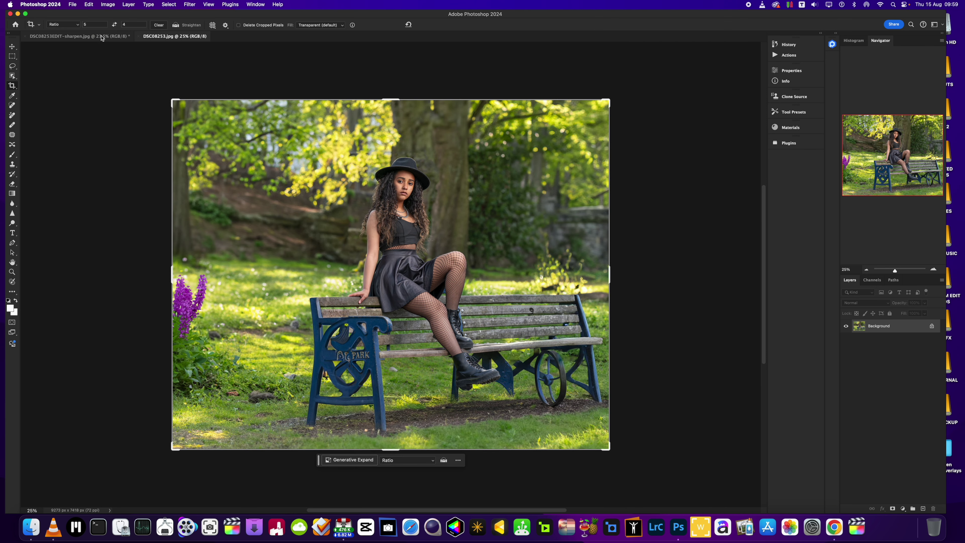
pyautogui.click(101, 36)
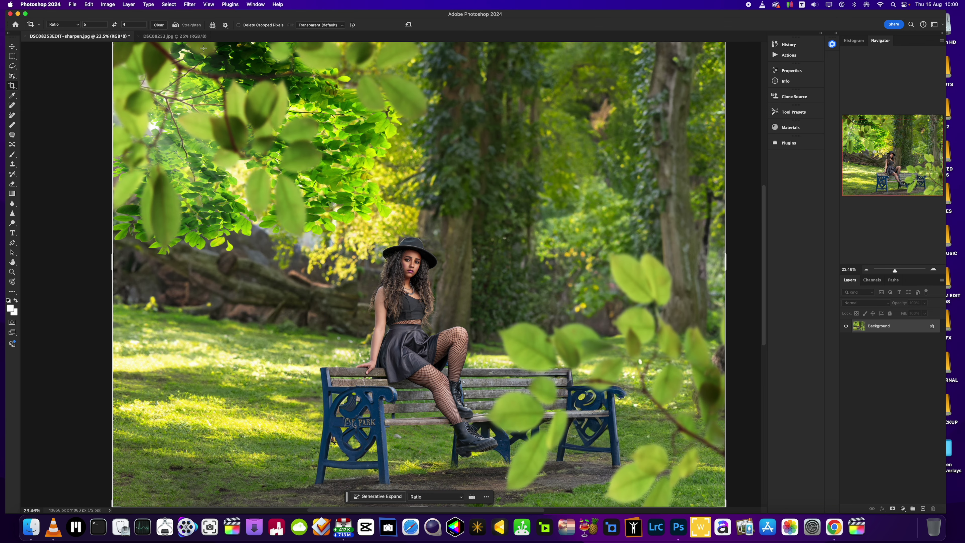
pyautogui.click(171, 37)
pyautogui.click(80, 37)
pyautogui.scroll(-2, 333, 238)
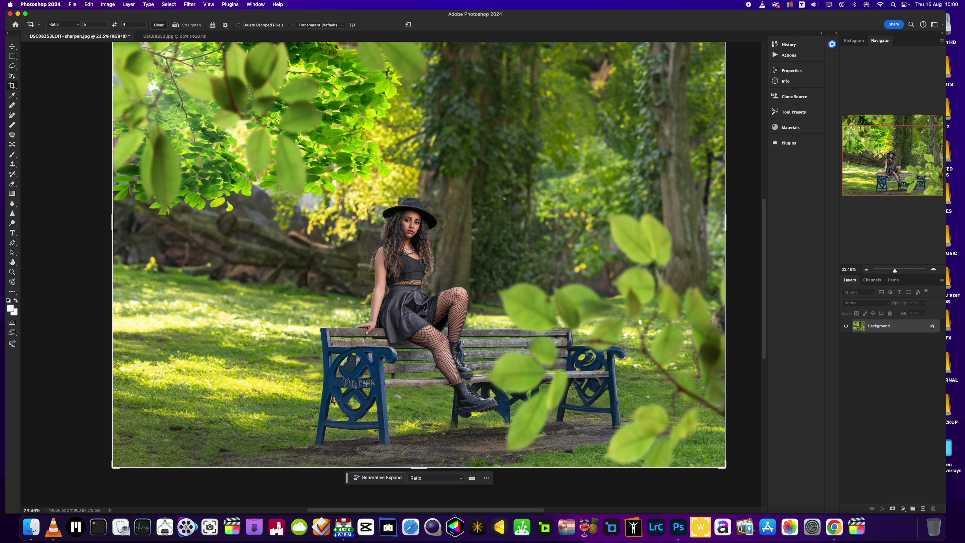
pyautogui.scroll(3, 604, 383)
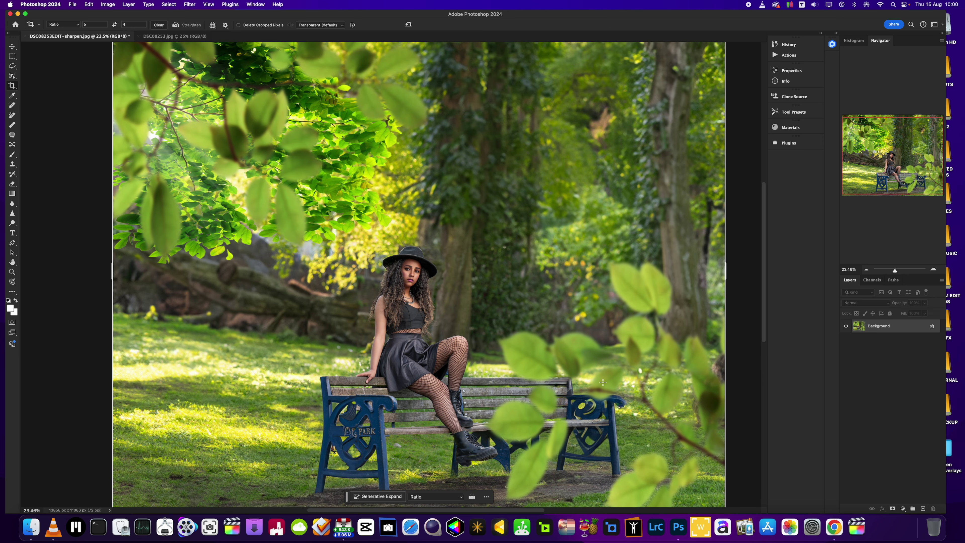